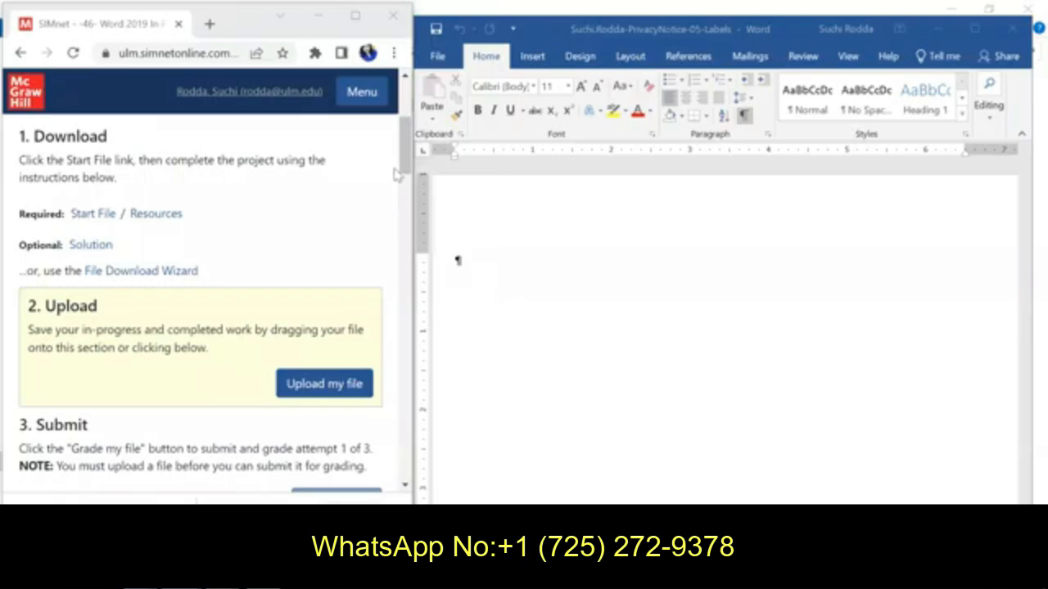
Step: Start a Labels mail merge using Avery US Letter, 45366 EcoFriendly File Folder Labels, and check off instruction 3a
drag(406, 154, 408, 103)
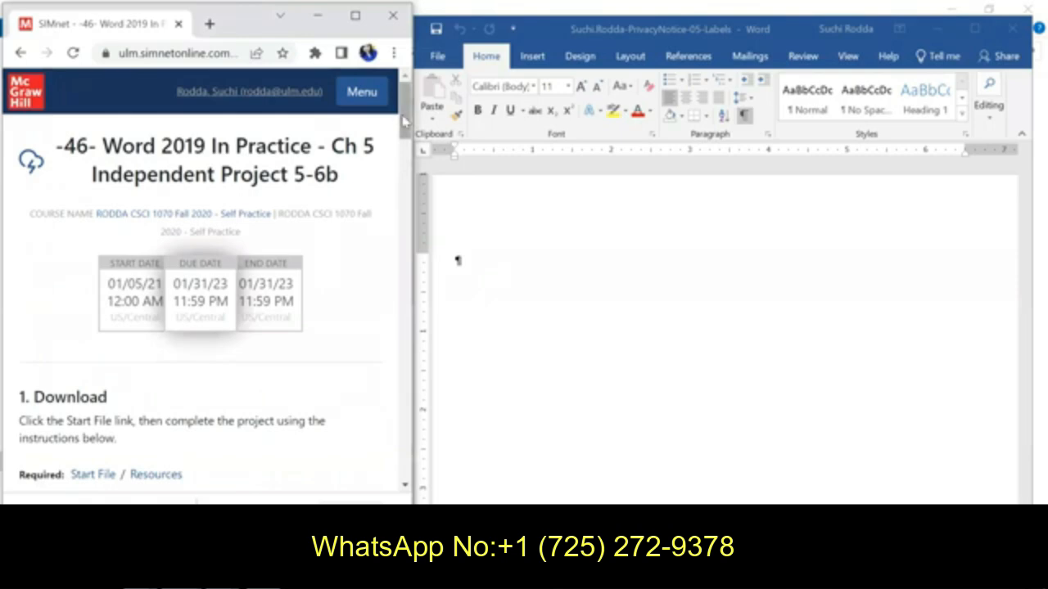
drag(406, 135, 407, 283)
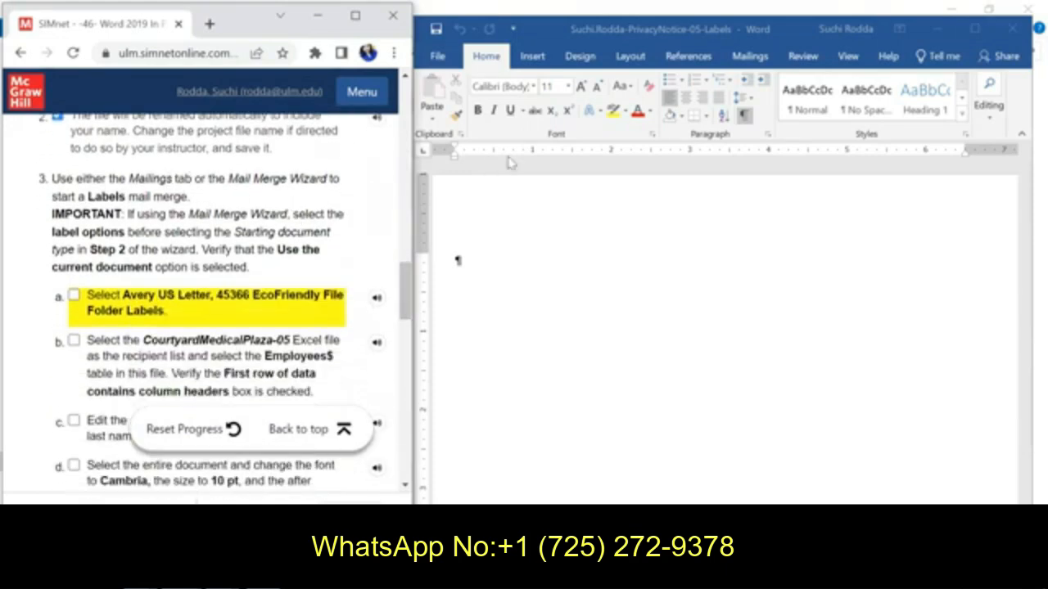
click(752, 57)
click(753, 58)
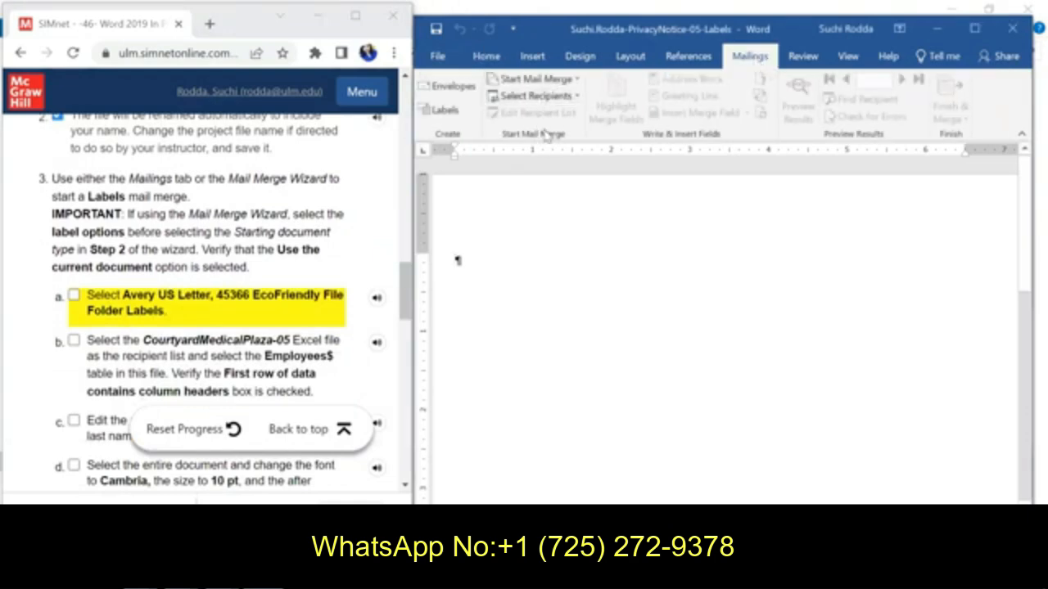
click(545, 81)
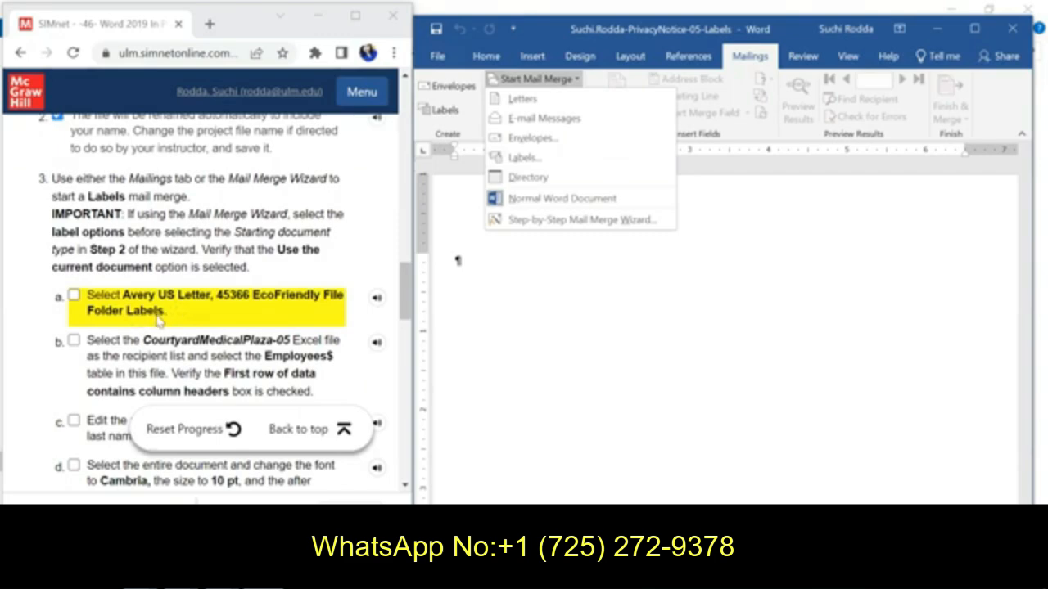
click(524, 157)
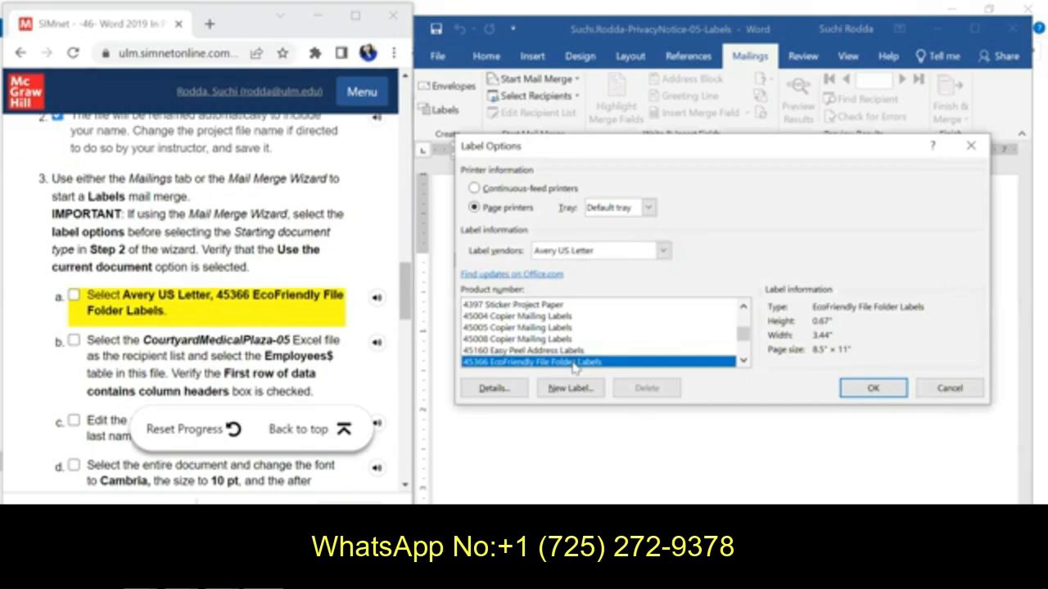
click(870, 388)
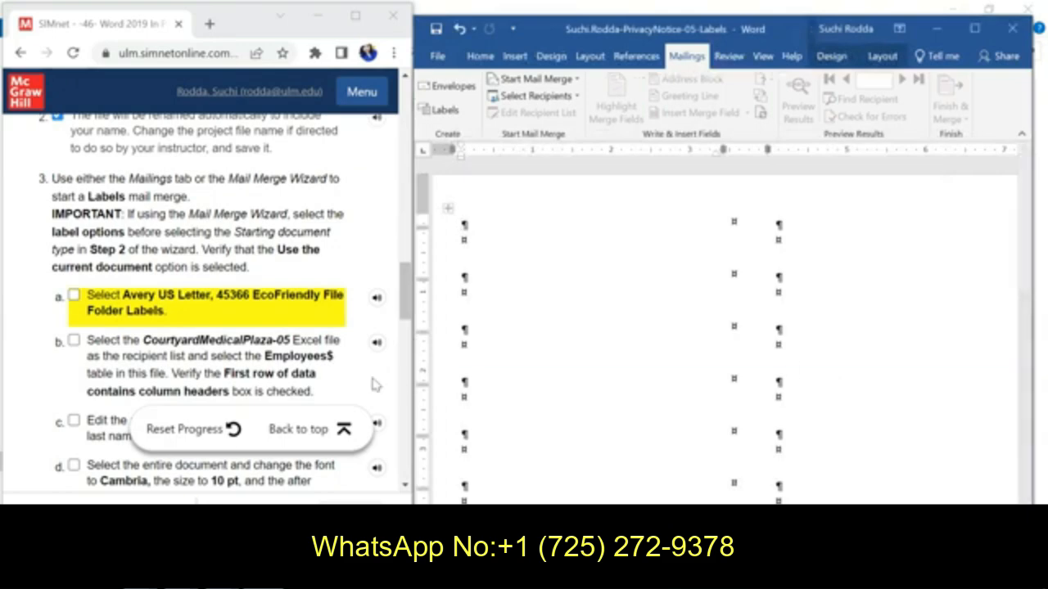
click(74, 295)
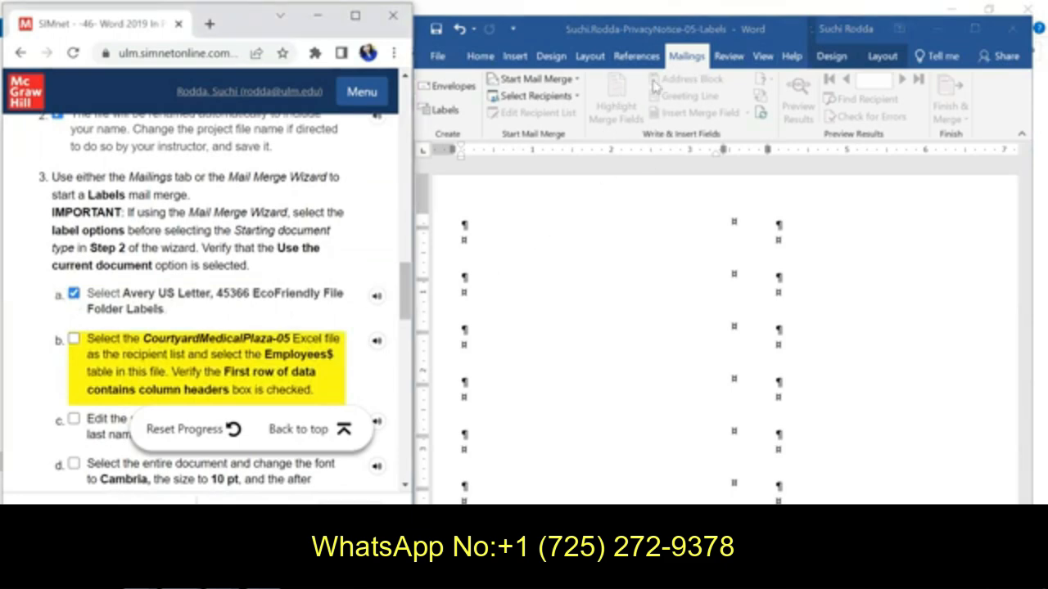
Step: Use the Employees$ table of CourtyardMedicalPlaza-05 from Downloads as recipient list, with first-row column headers, and check off instruction 3b
click(565, 99)
click(575, 97)
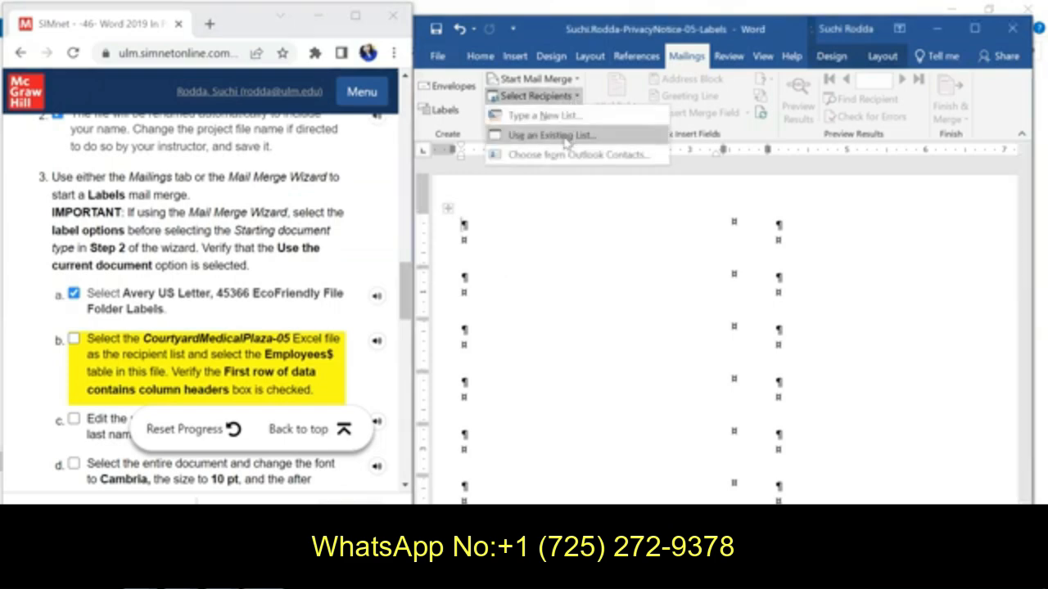
click(564, 137)
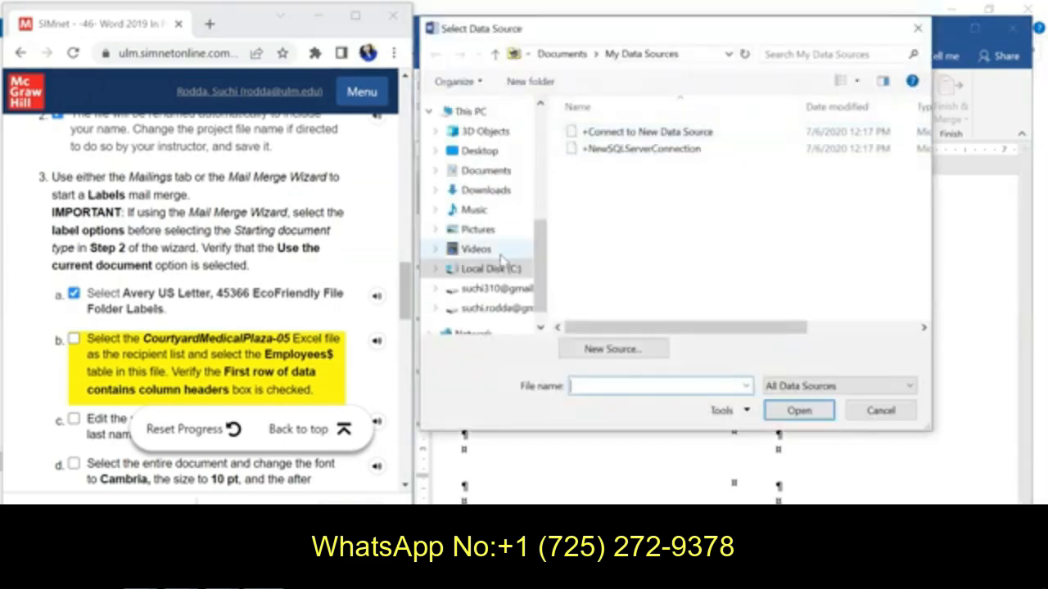
click(498, 190)
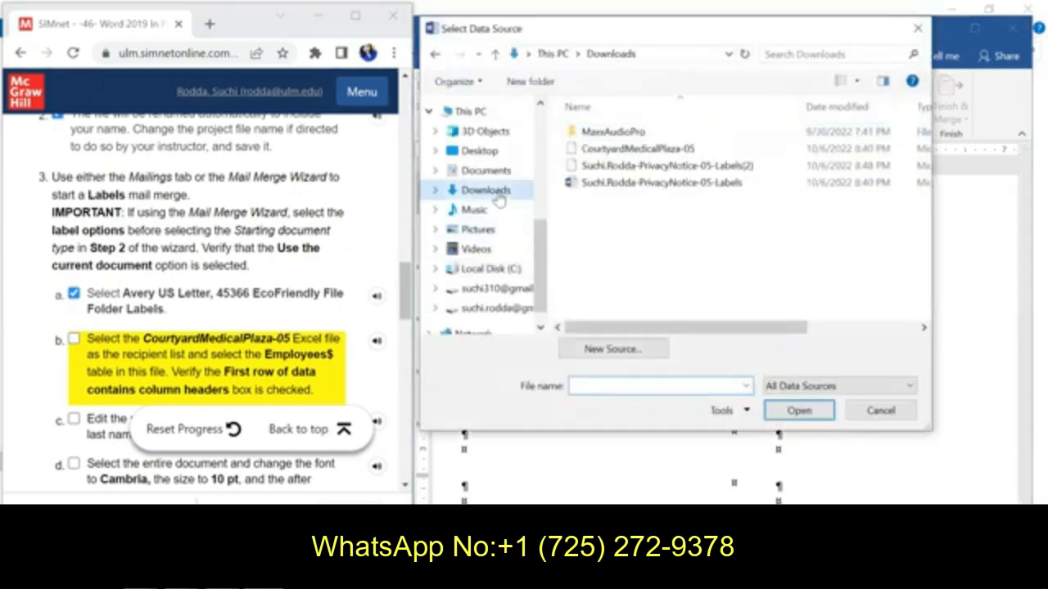
click(639, 149)
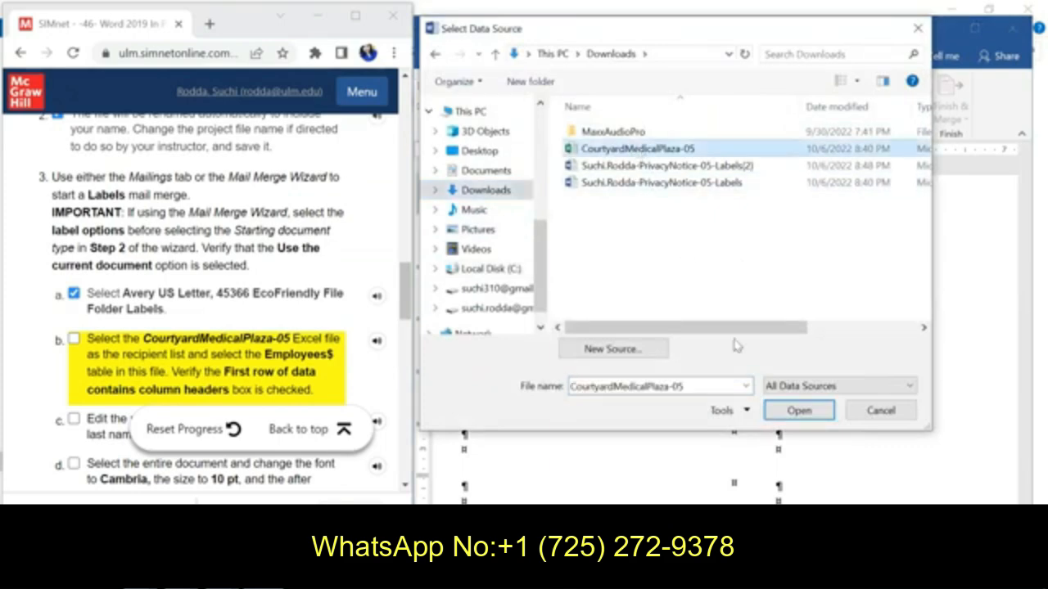
click(778, 416)
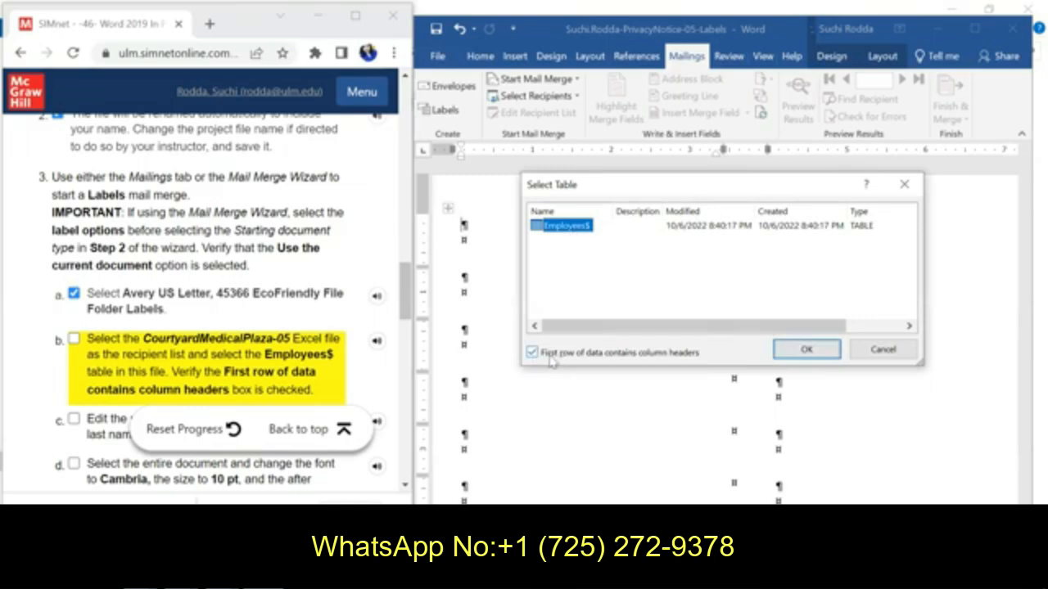
click(793, 352)
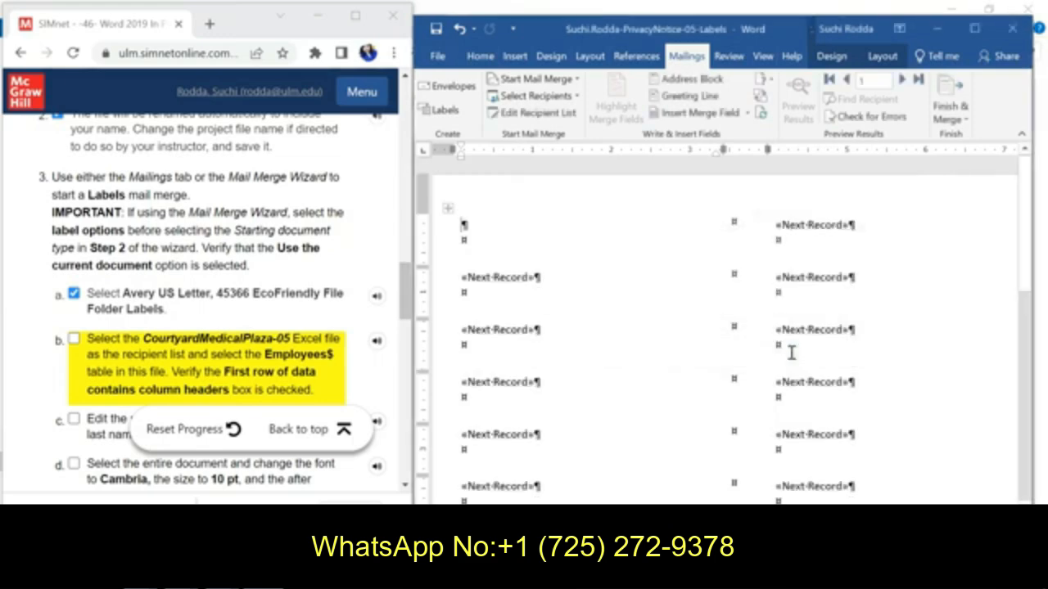
click(407, 296)
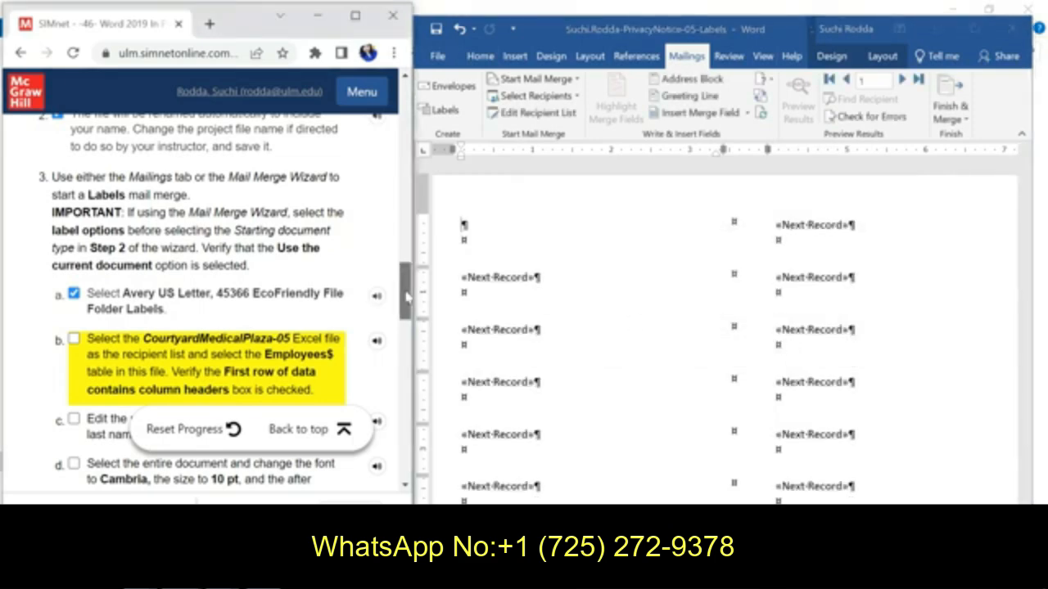
drag(406, 296, 407, 311)
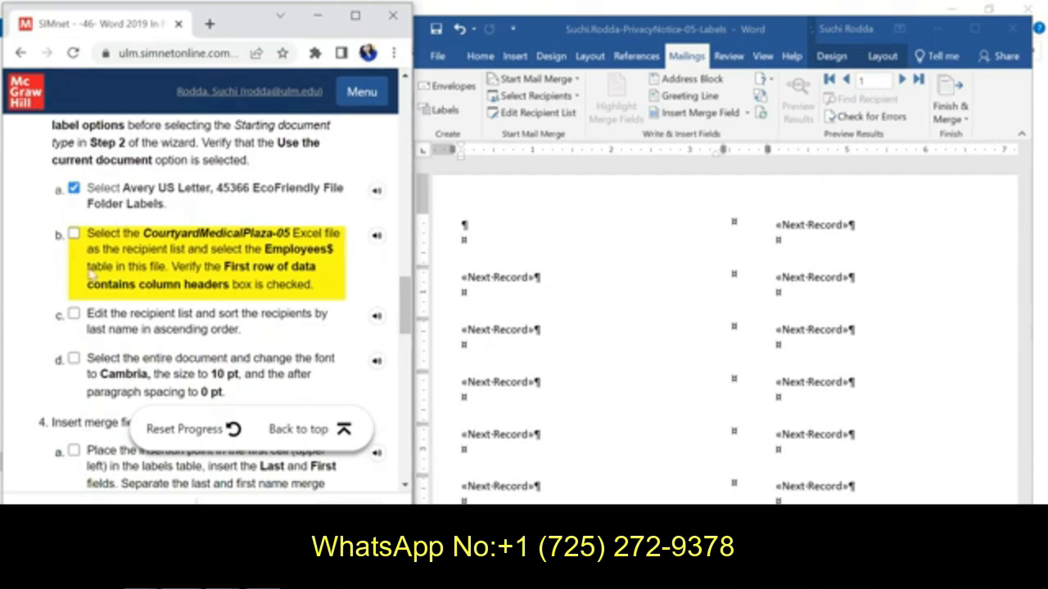
click(74, 233)
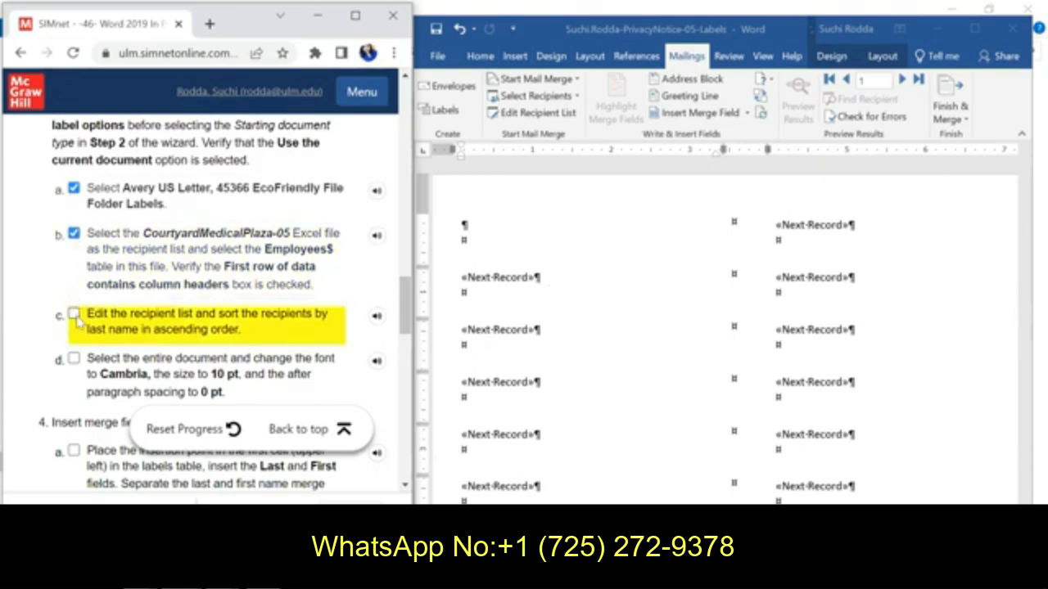
Step: Sort the mail merge recipients by last name in ascending order and check off instruction 3c
click(570, 118)
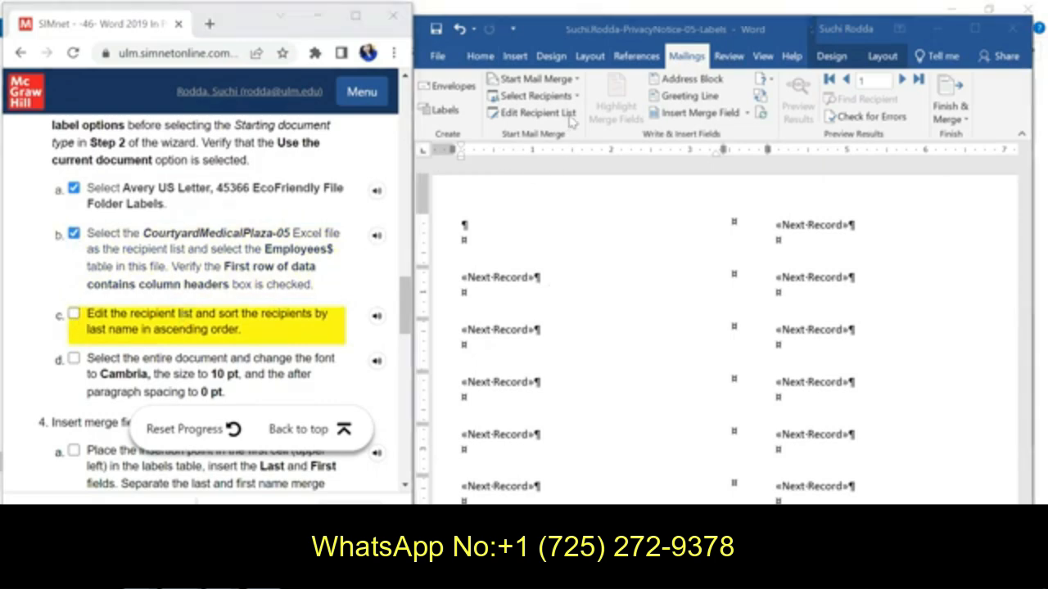
click(570, 116)
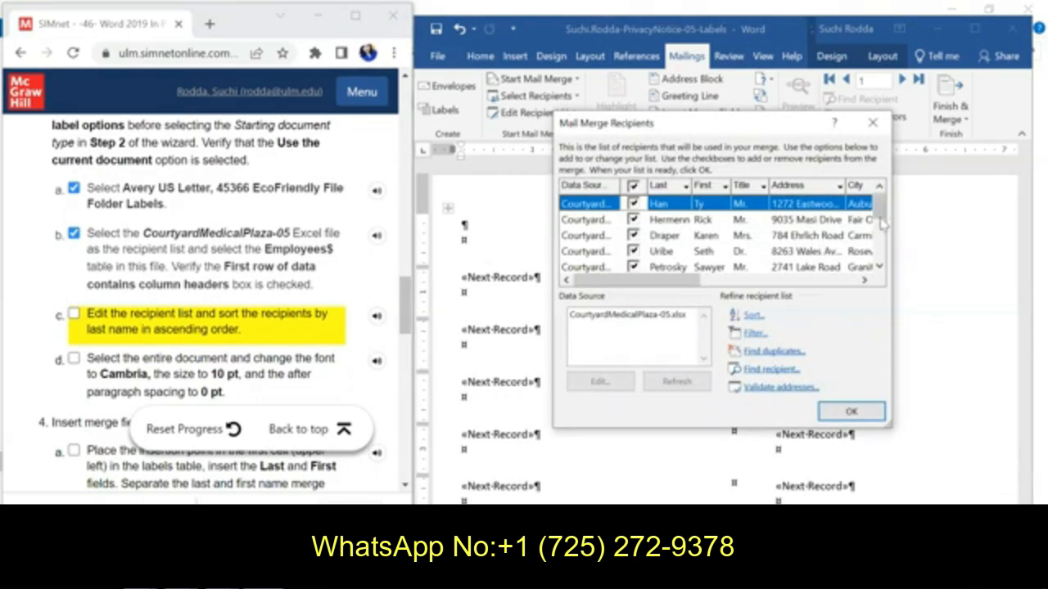
mouse_move(881, 214)
mouse_down()
mouse_move(887, 251)
mouse_move(876, 199)
mouse_up()
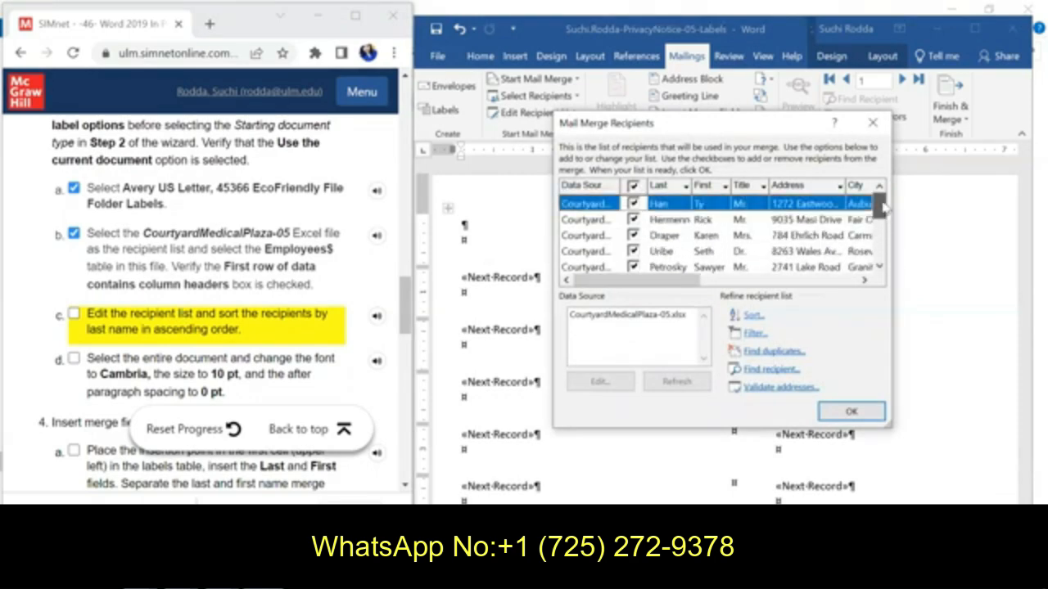
click(686, 187)
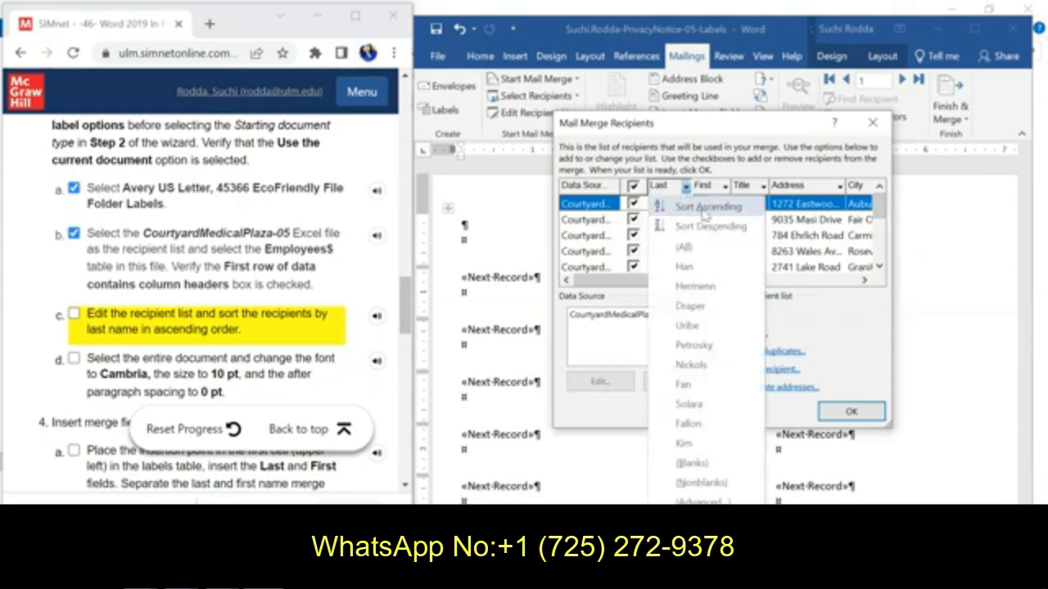
click(709, 208)
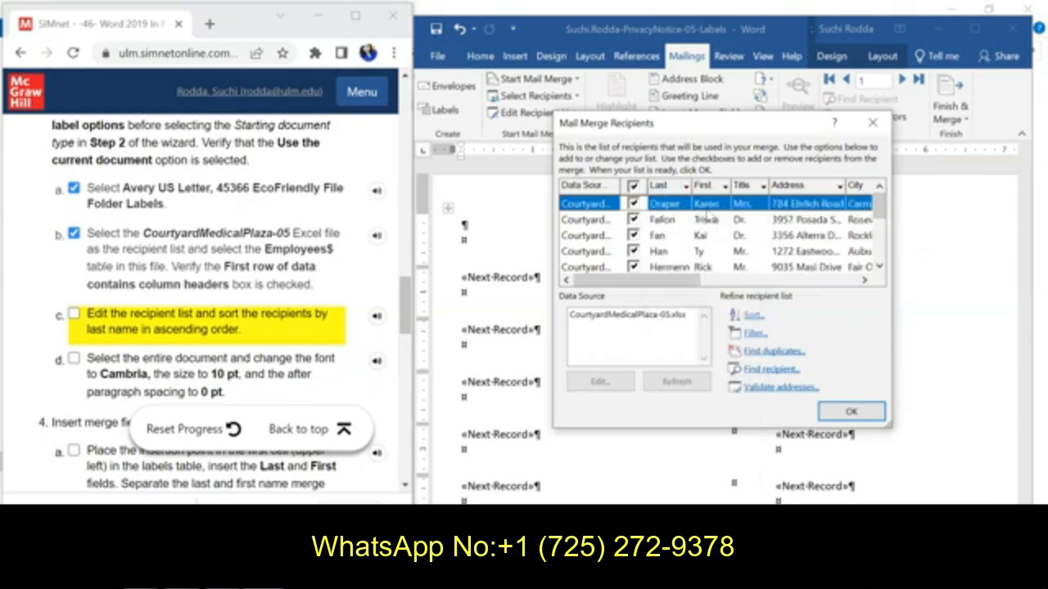
click(848, 411)
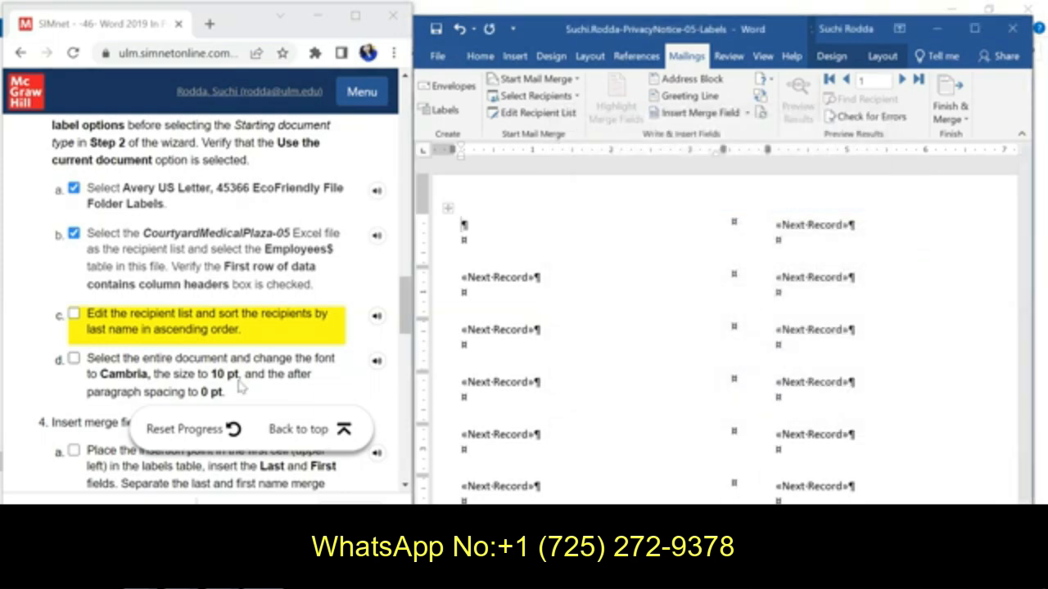
click(73, 314)
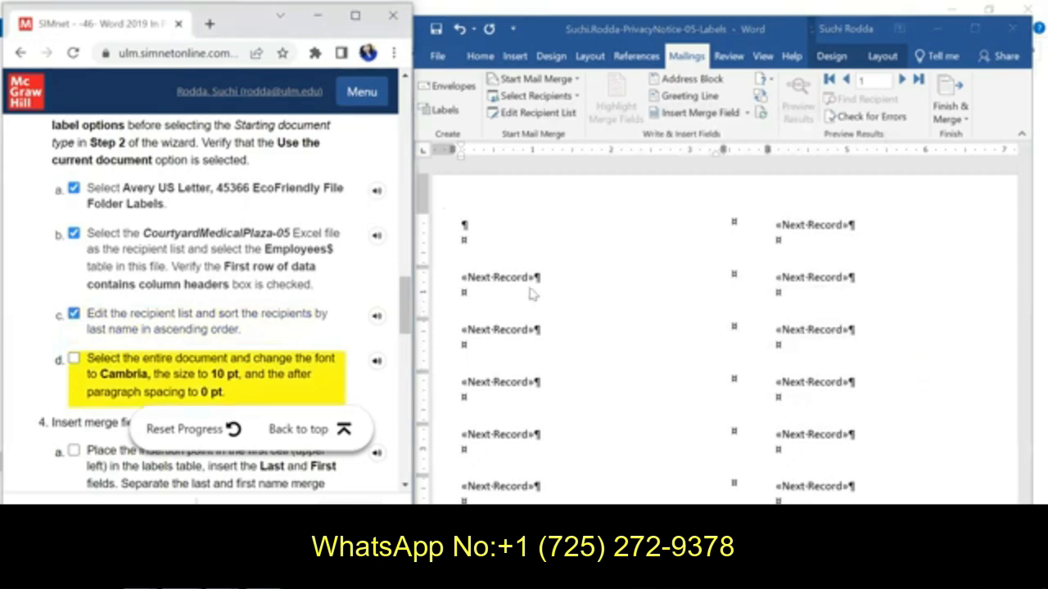
Step: Format the entire label document in Cambria at 10 pt
click(560, 284)
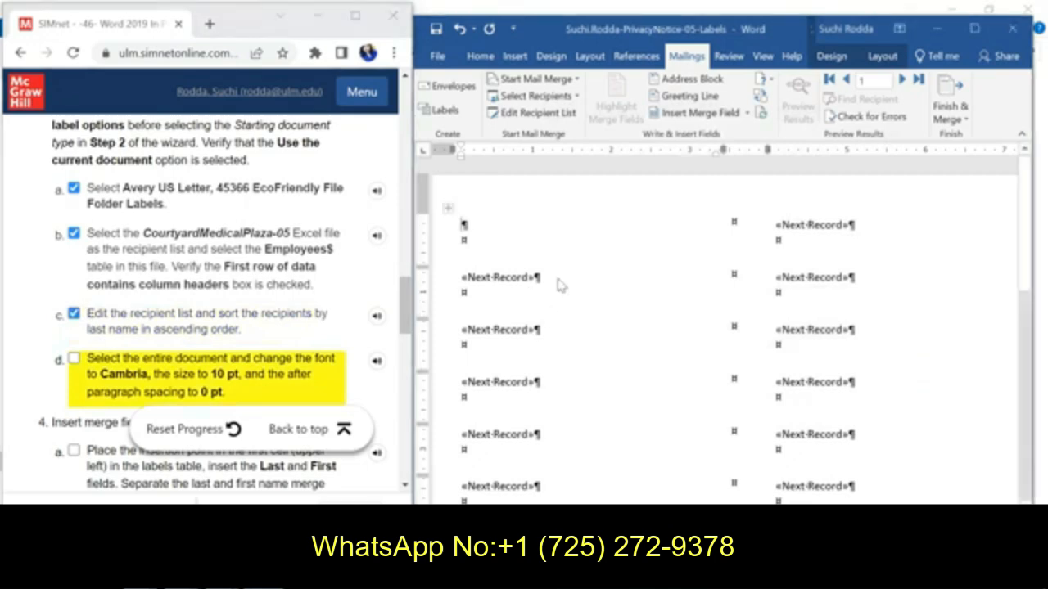
key(ctrl+a)
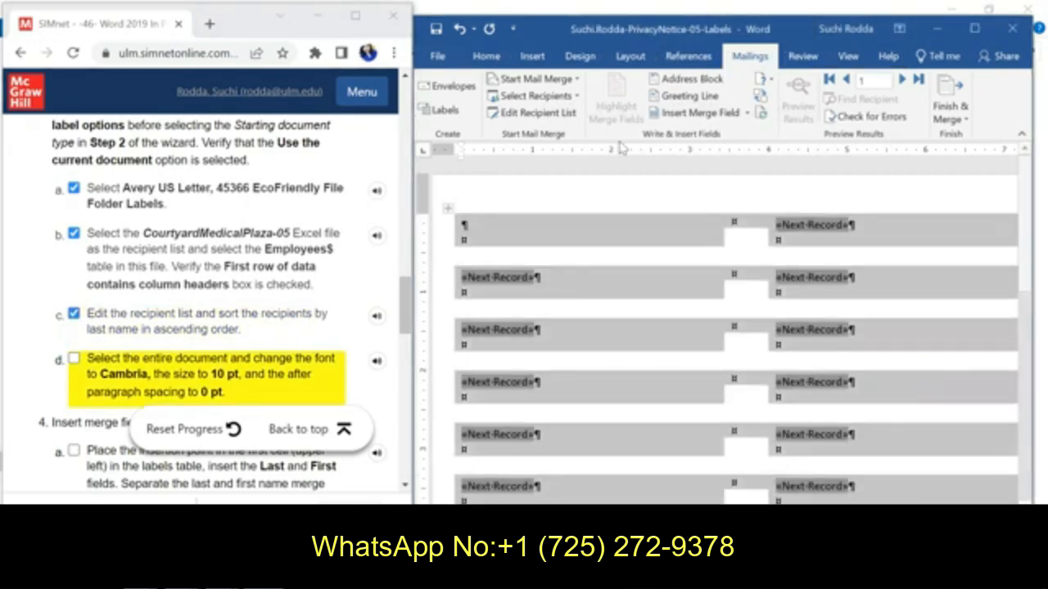
click(488, 58)
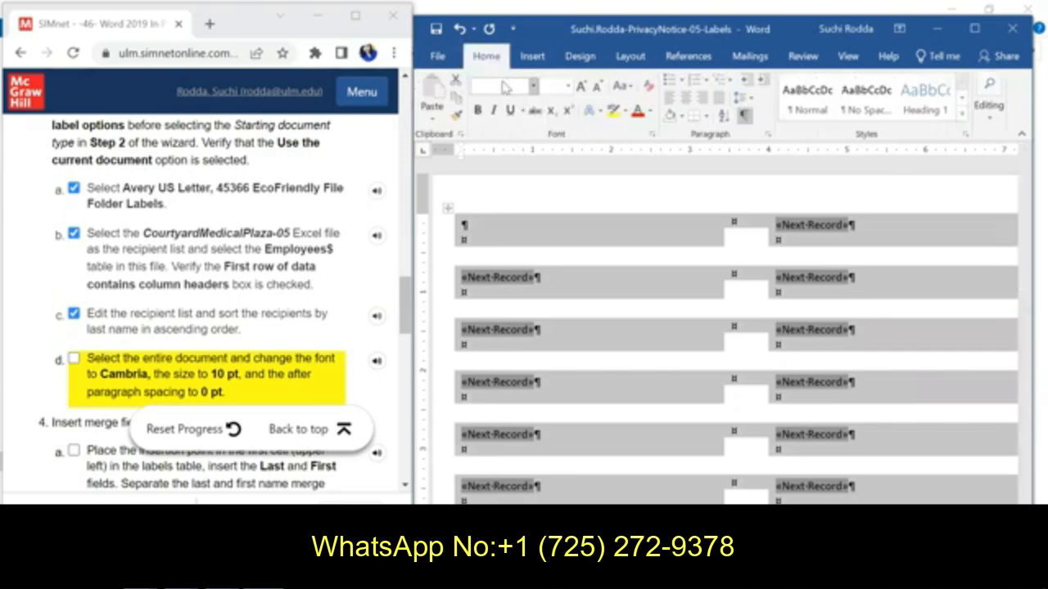
click(502, 82)
text(Cambria)
key(Return)
text(10)
key(Return)
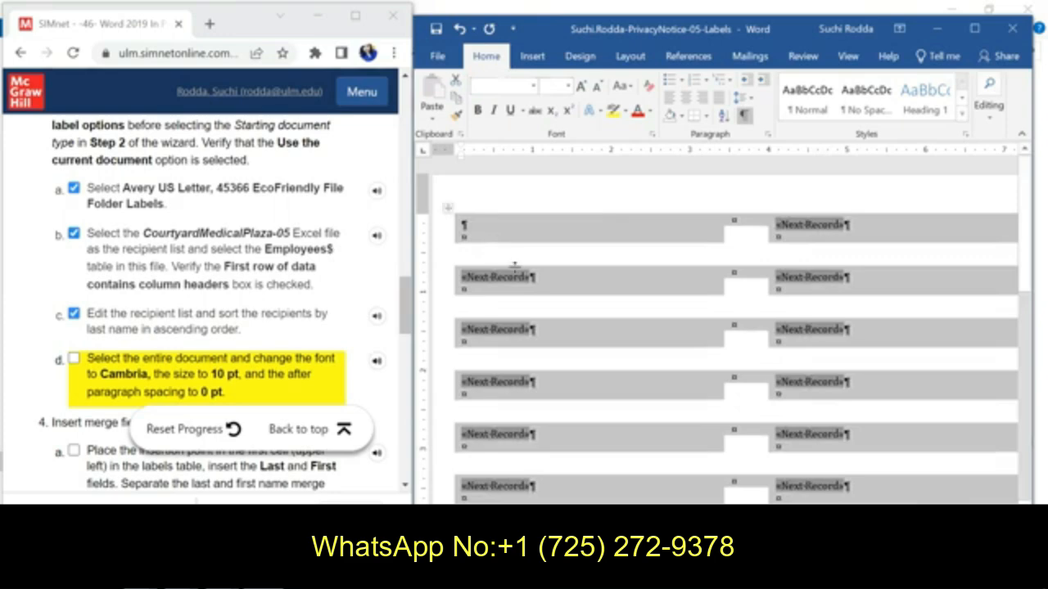
Step: Set the after paragraph spacing of the whole document to 0 pt and check off instruction 3d
click(768, 135)
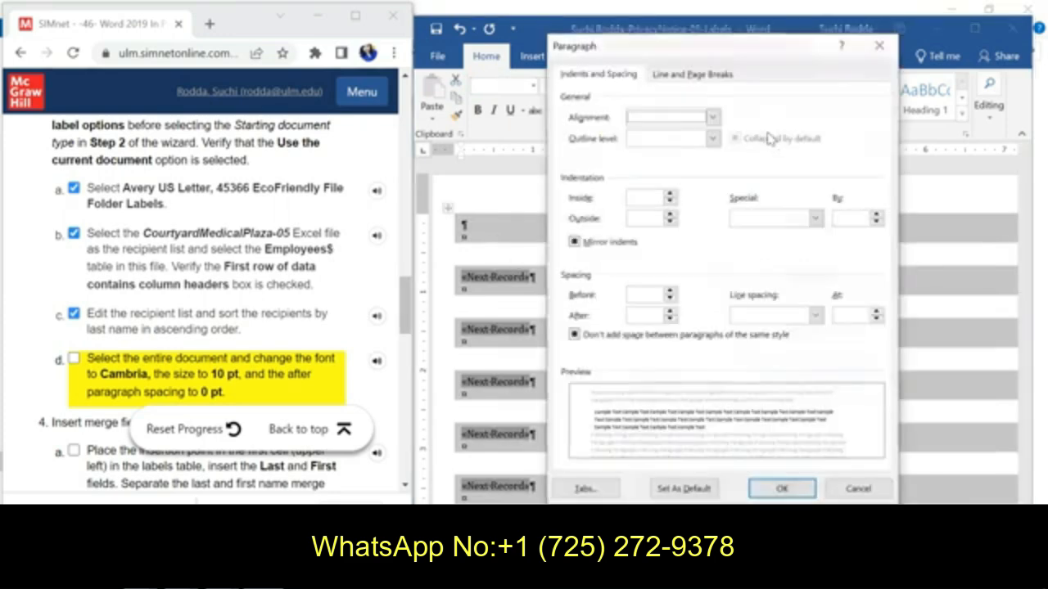
click(669, 319)
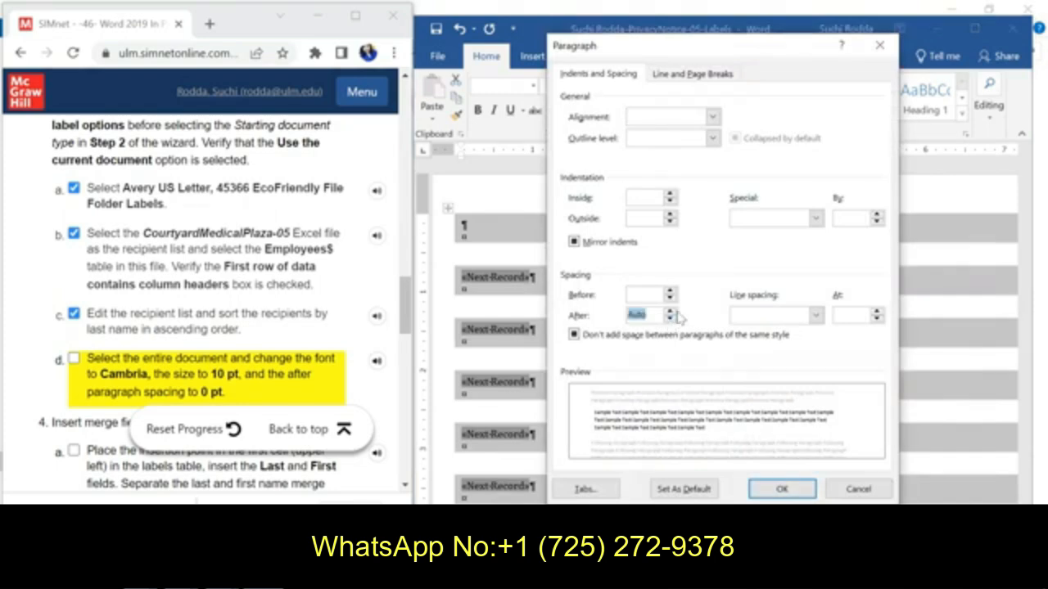
click(780, 491)
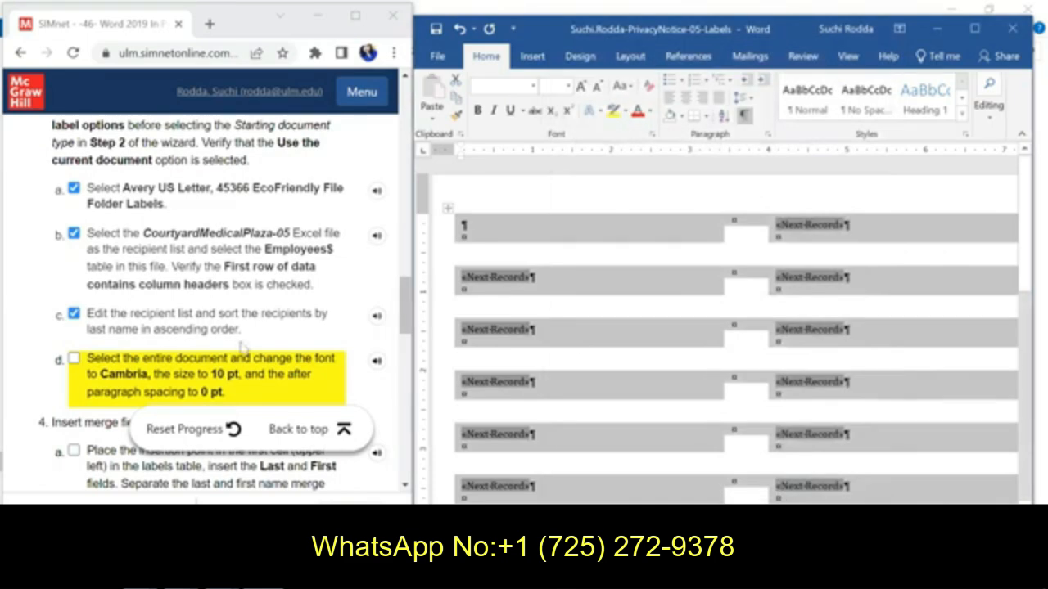
click(73, 360)
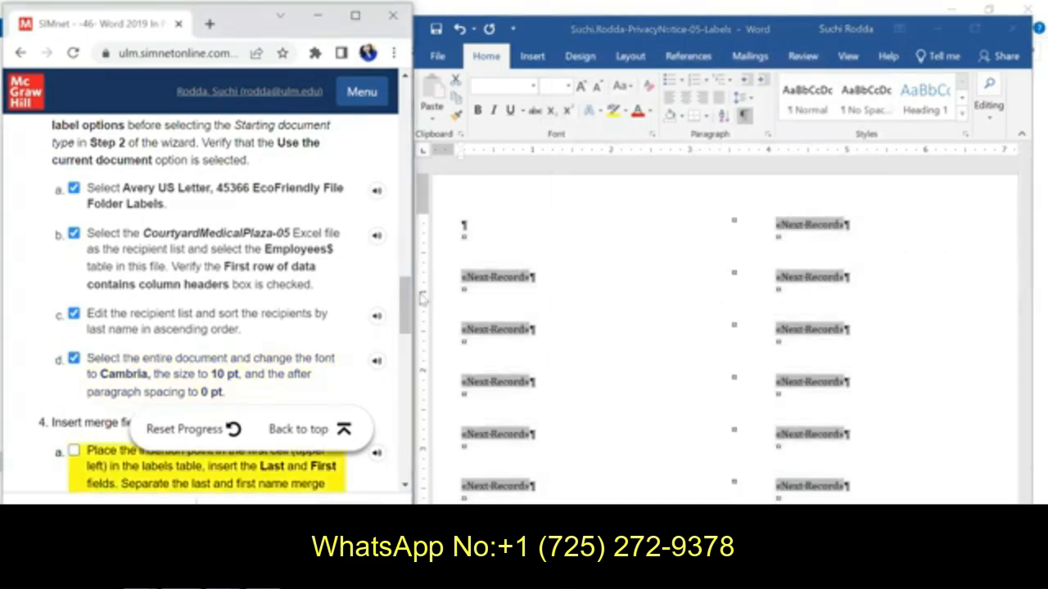
Step: Insert the Last and First merge fields in the first cell of the labels table
drag(404, 310, 404, 343)
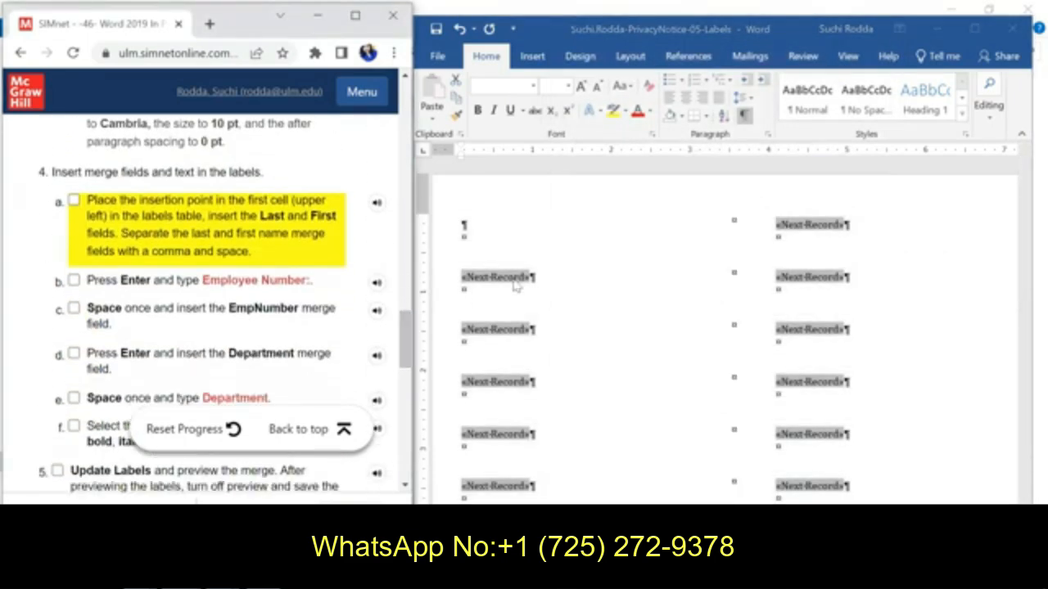
click(479, 234)
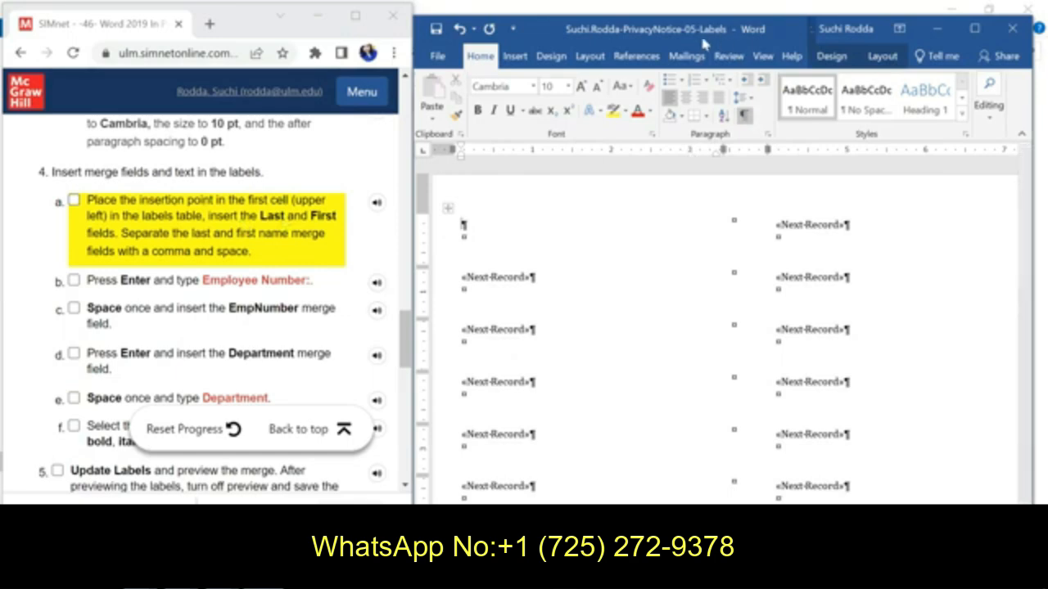
click(687, 57)
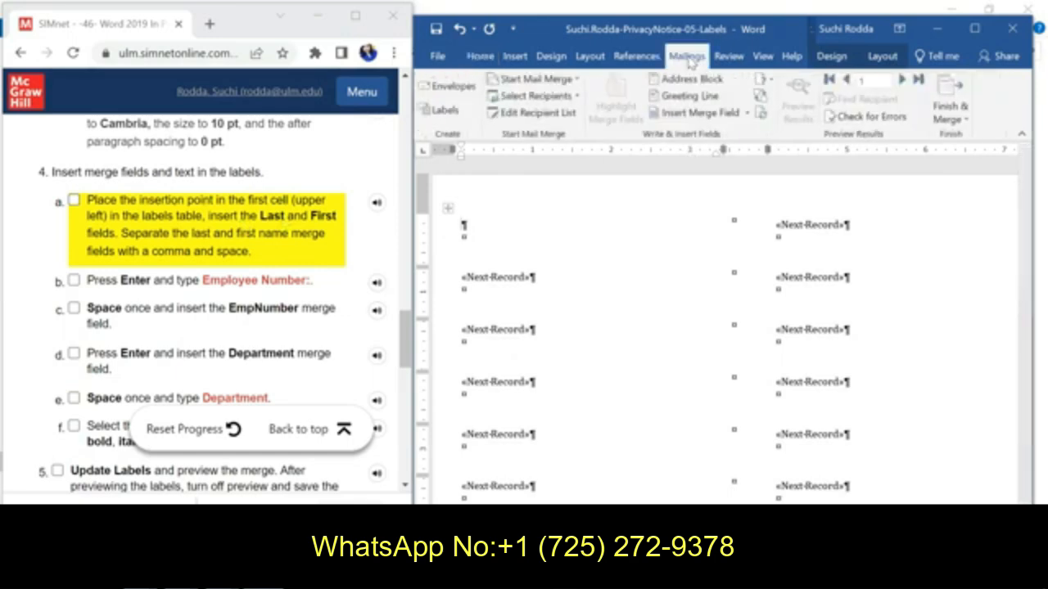
click(692, 114)
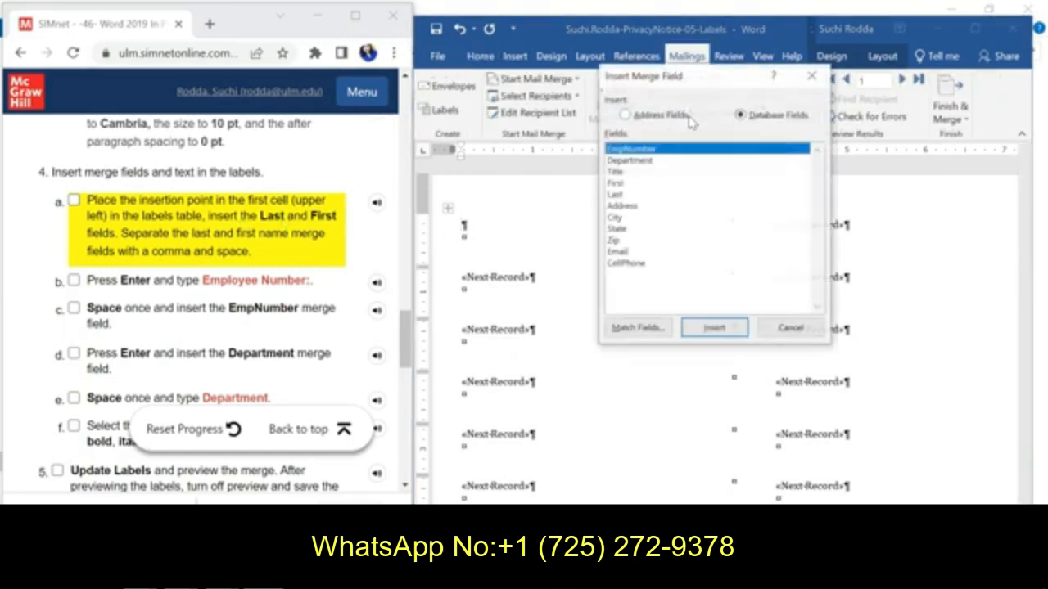
click(616, 195)
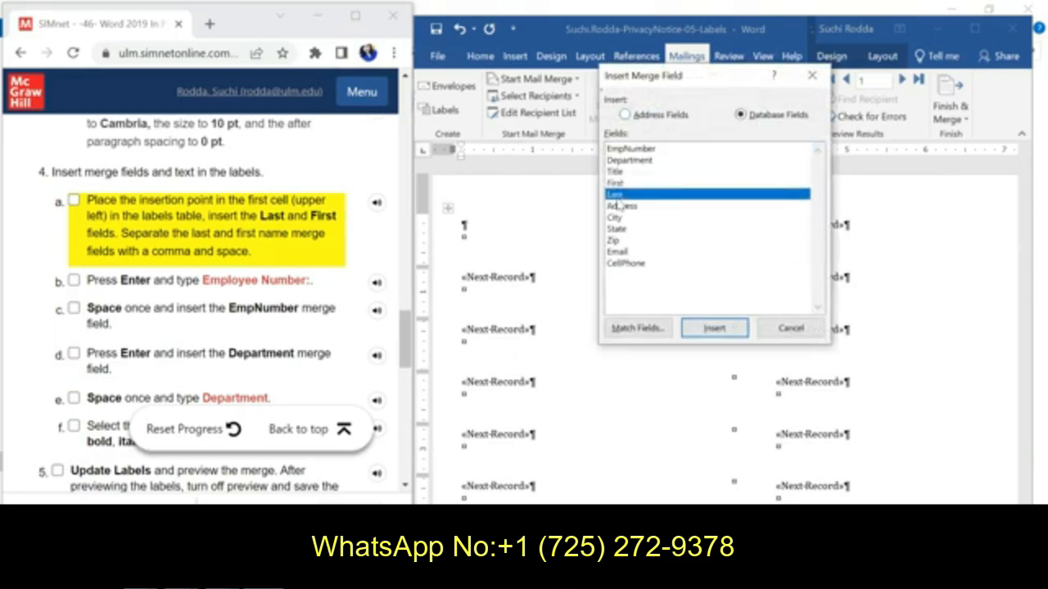
click(713, 328)
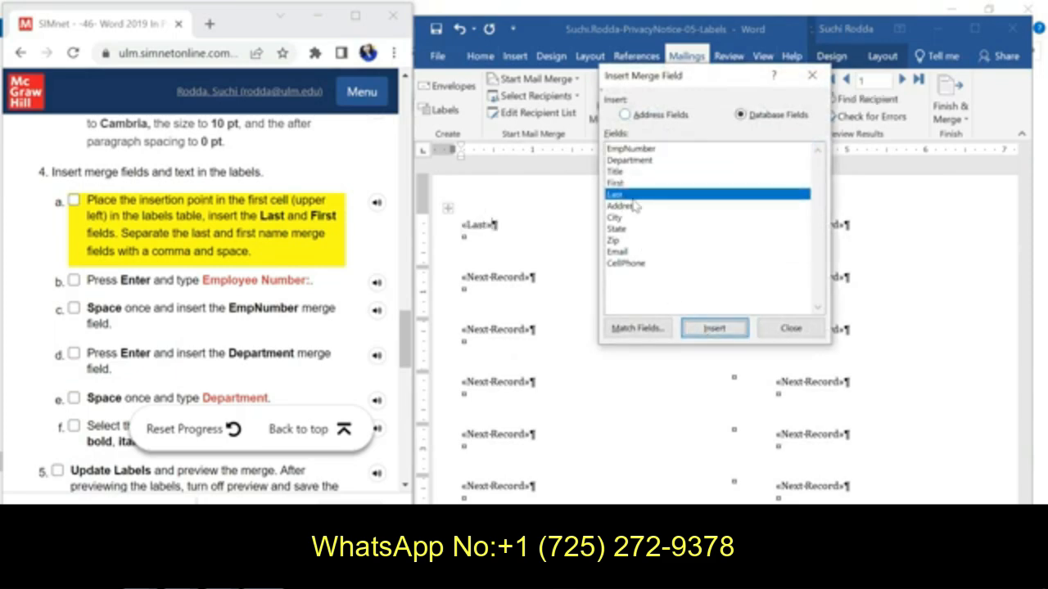
click(619, 183)
click(700, 329)
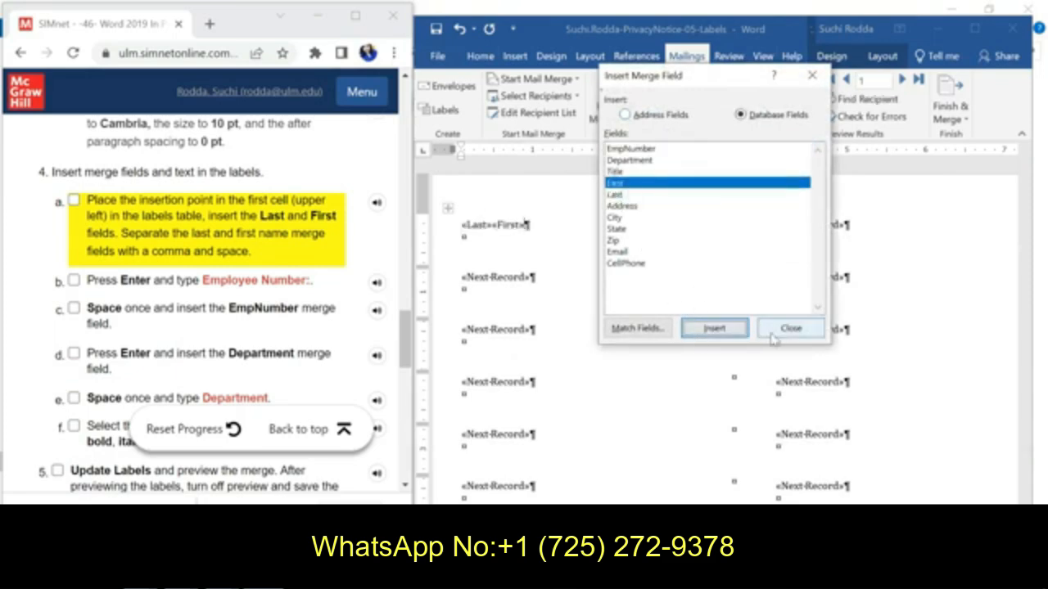
click(789, 331)
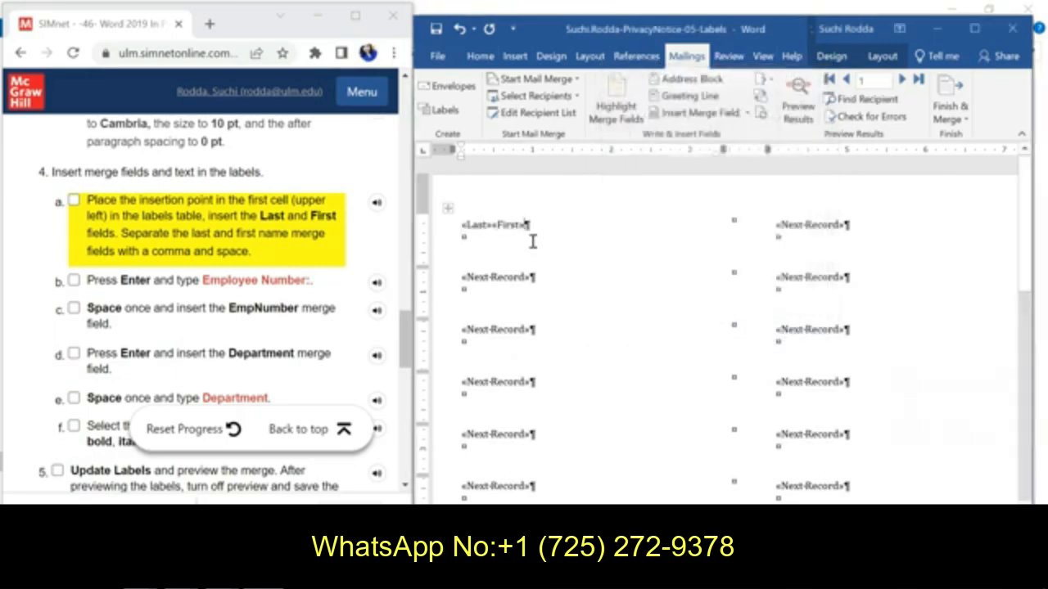
Step: Separate the Last and First merge fields with a comma and a space, and check off instruction 4a
click(493, 228)
text(,)
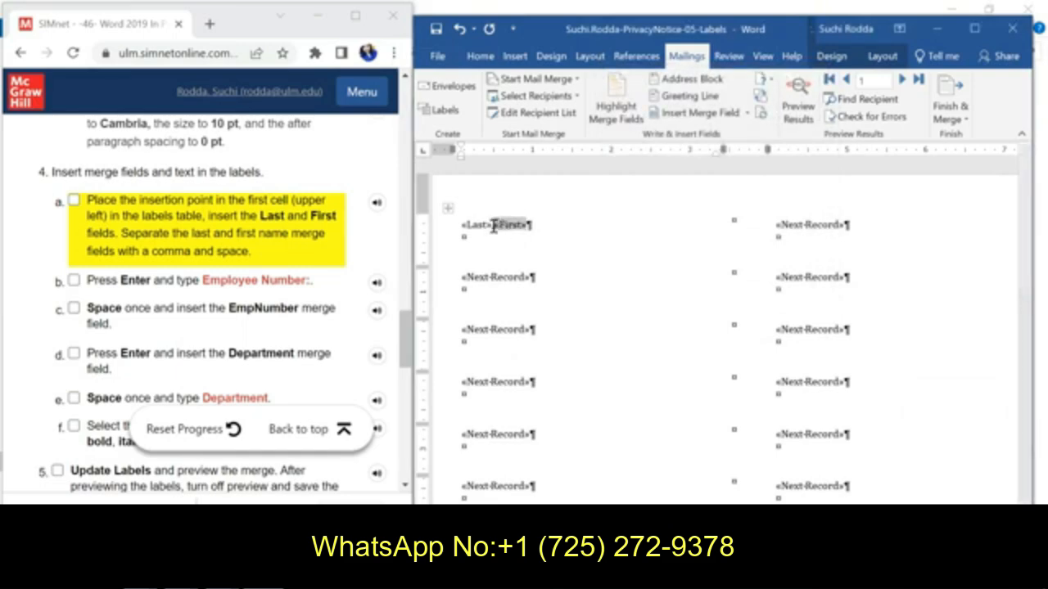
click(541, 227)
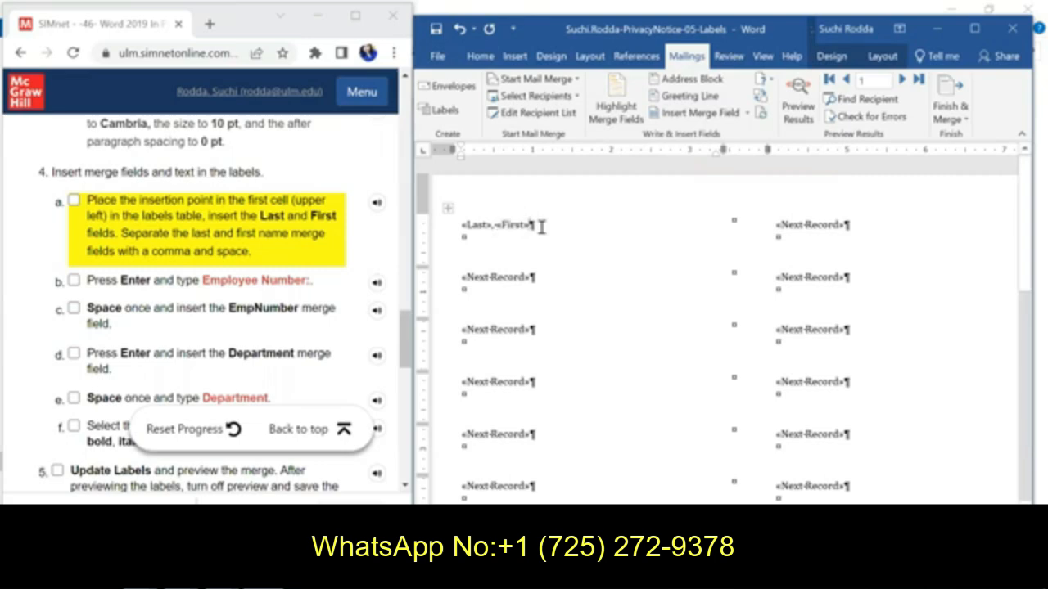
click(74, 200)
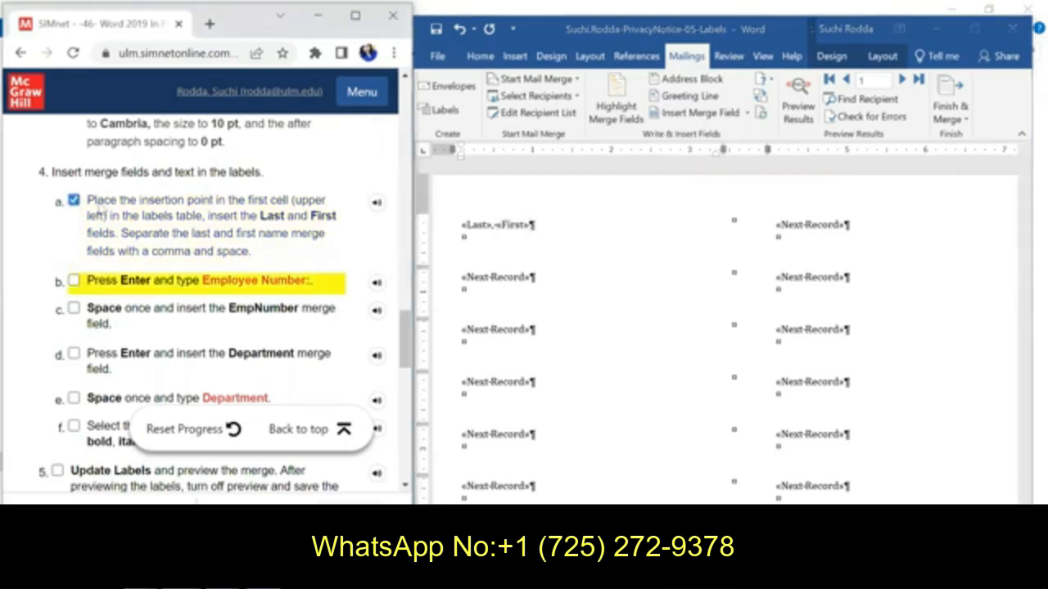
Step: Add a new line reading "Employee Number:" followed by a space below the name fields, and check off instruction 4b
click(531, 224)
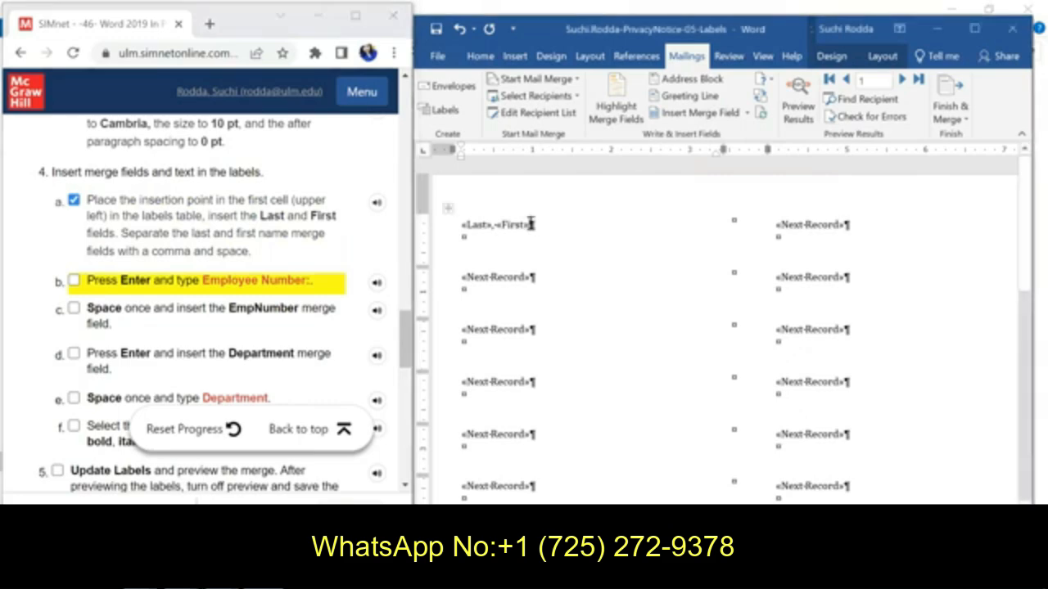
key(Return)
text(Em)
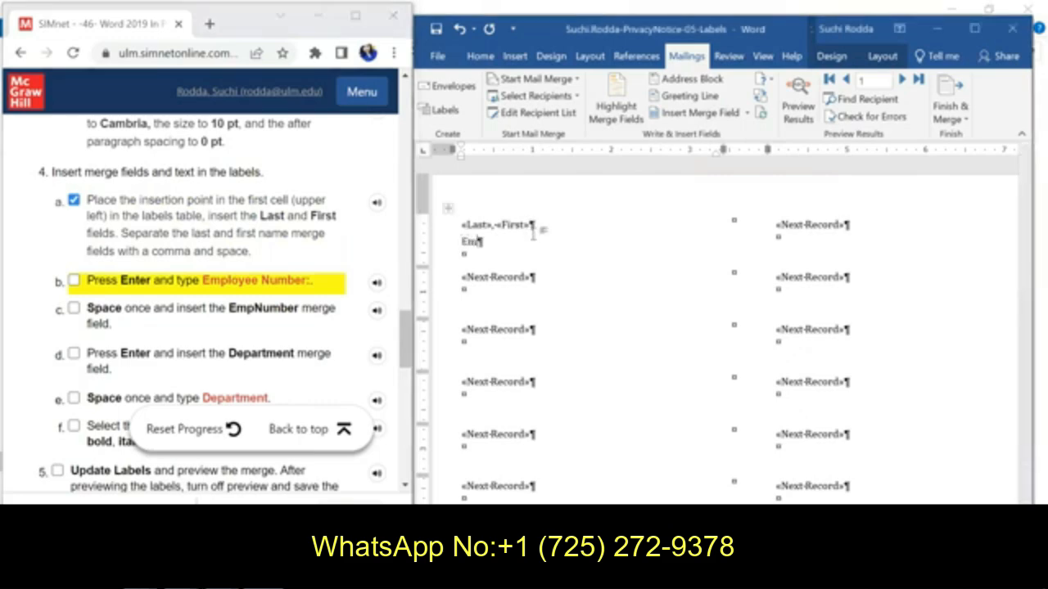
text(ployee Number:)
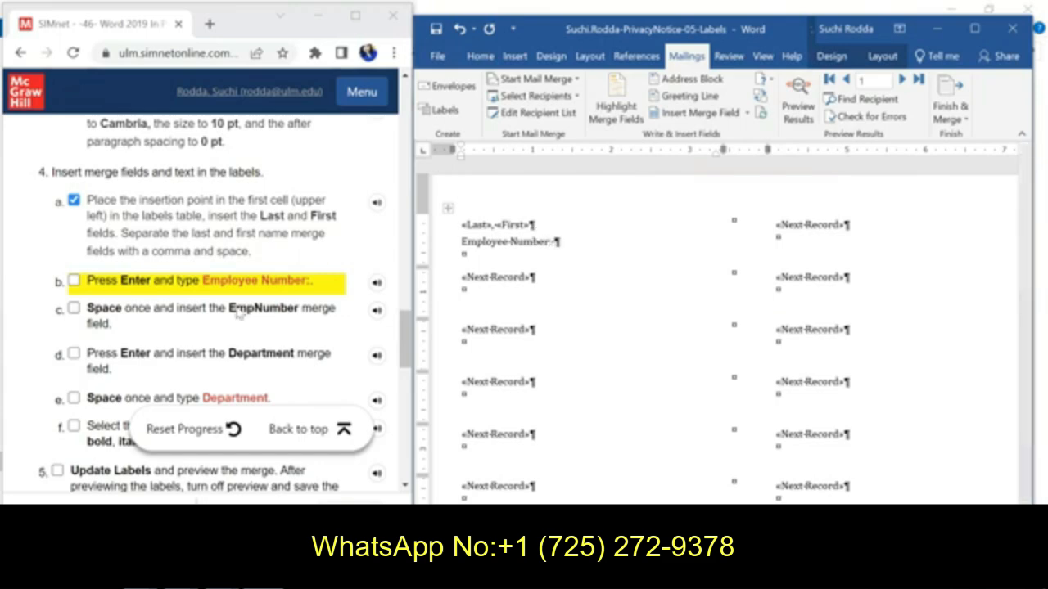
click(73, 281)
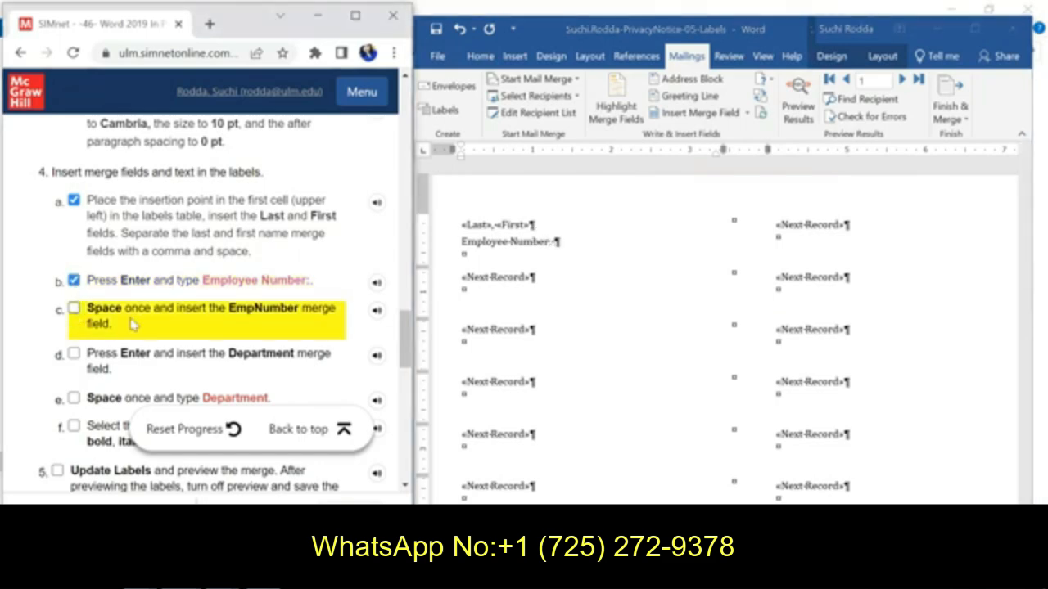
Step: Insert the EmpNumber merge field after the "Employee Number:" text in the first label
click(556, 242)
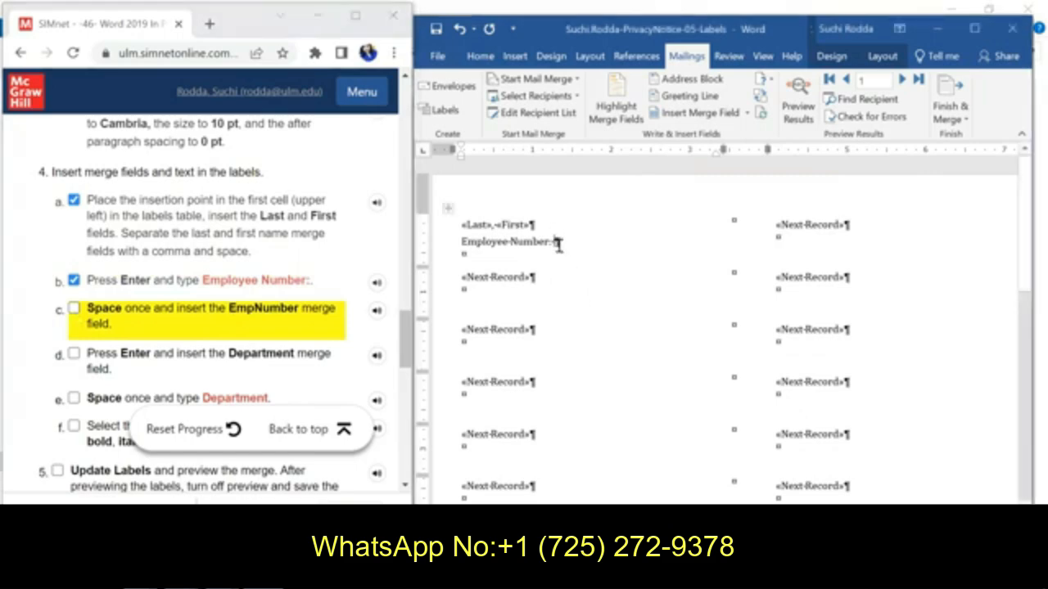
click(707, 119)
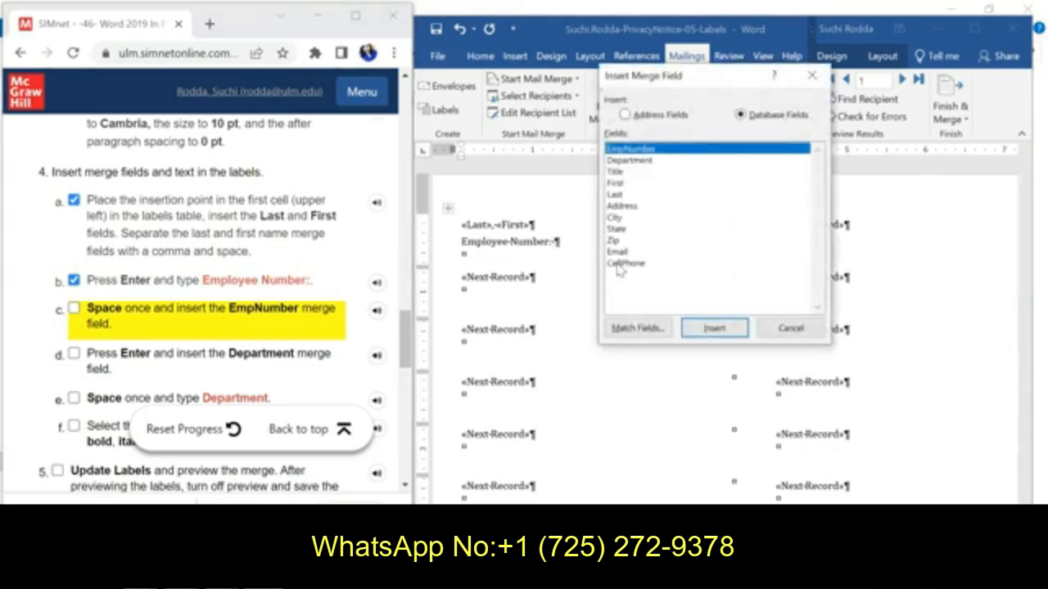
click(695, 331)
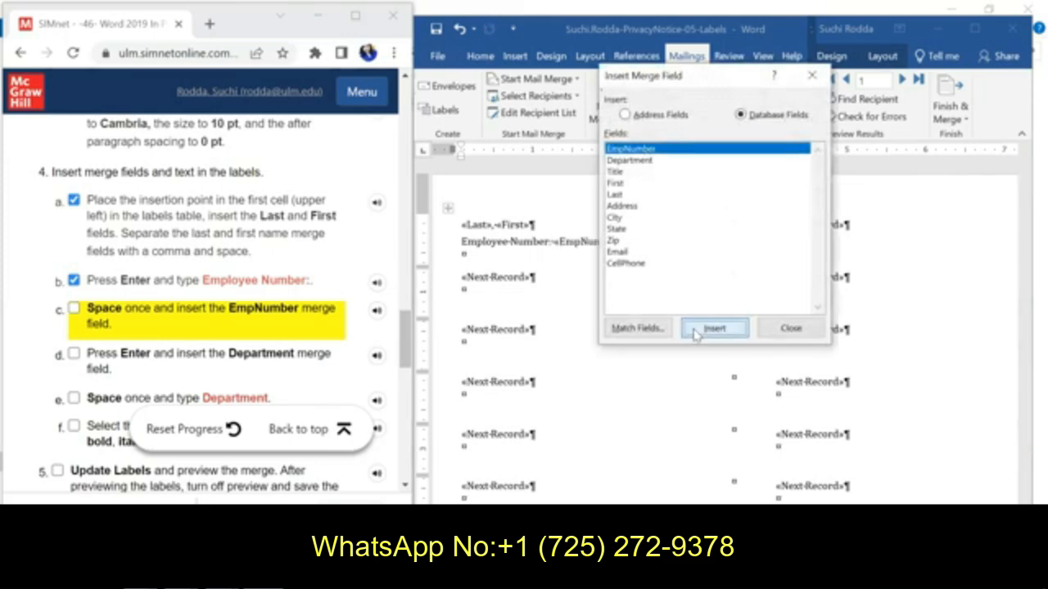
click(781, 329)
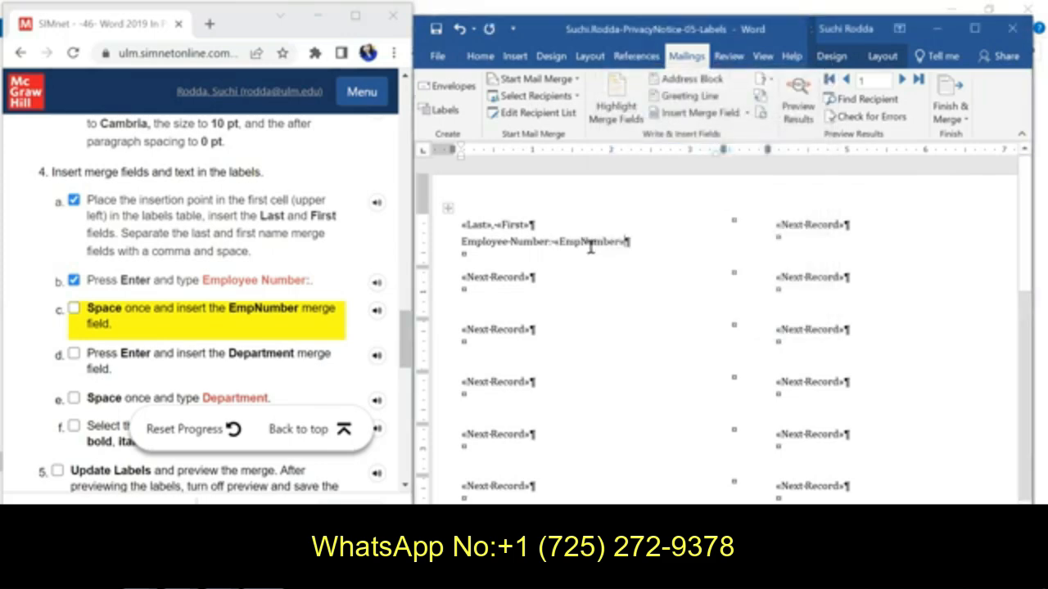
Step: Insert the Department merge field on a new third line of the first label, and check off instructions 4c and 4d
key(Return)
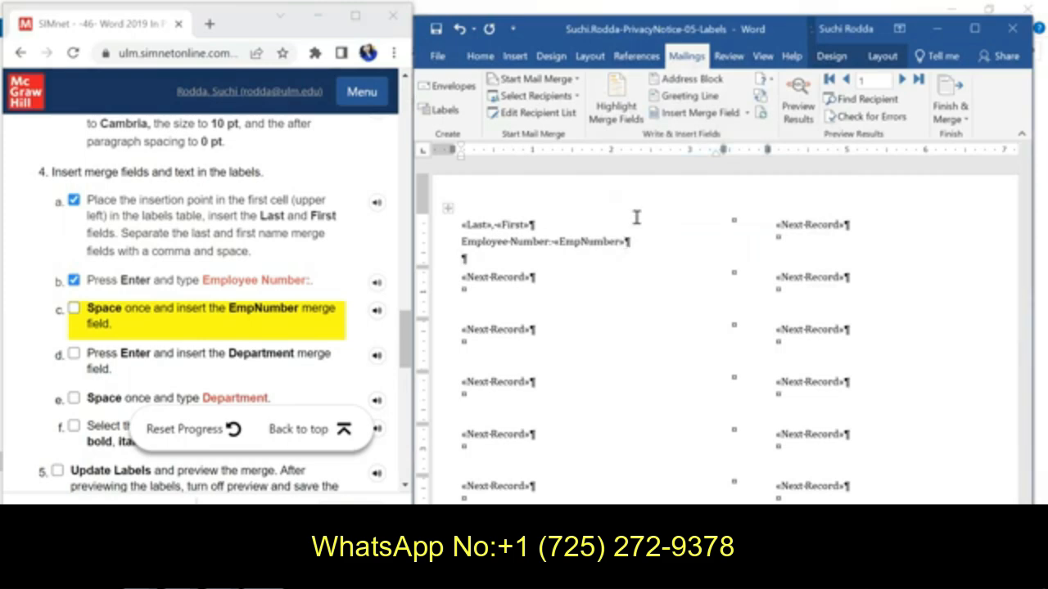
click(696, 112)
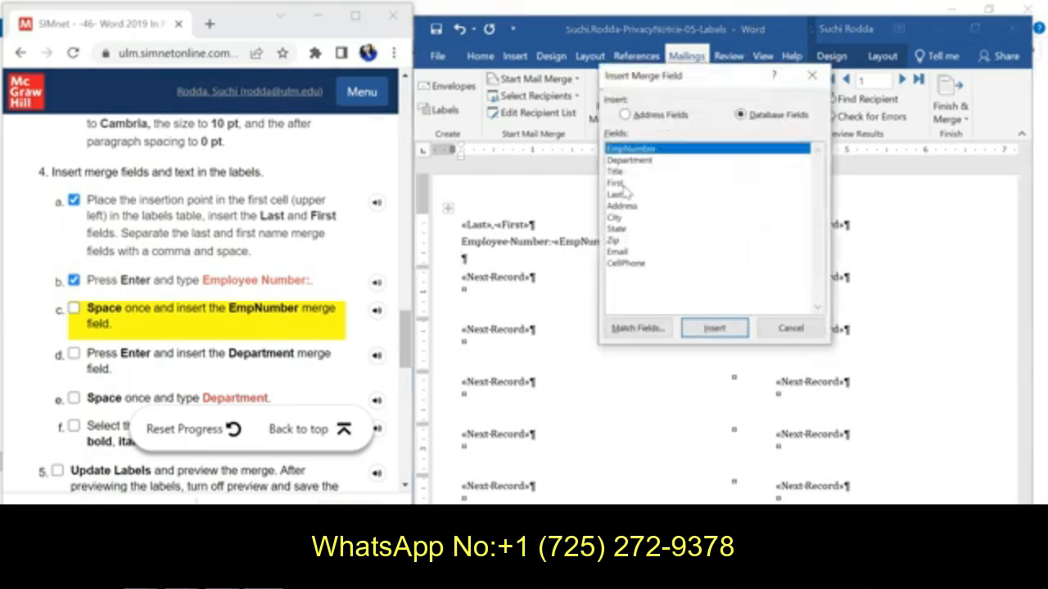
click(627, 161)
click(714, 328)
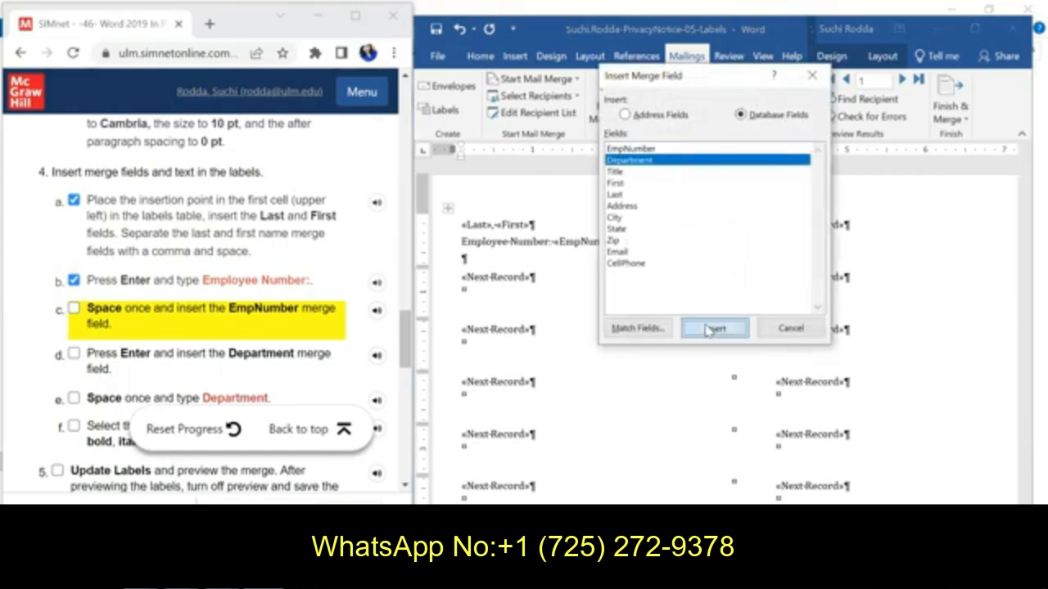
click(75, 309)
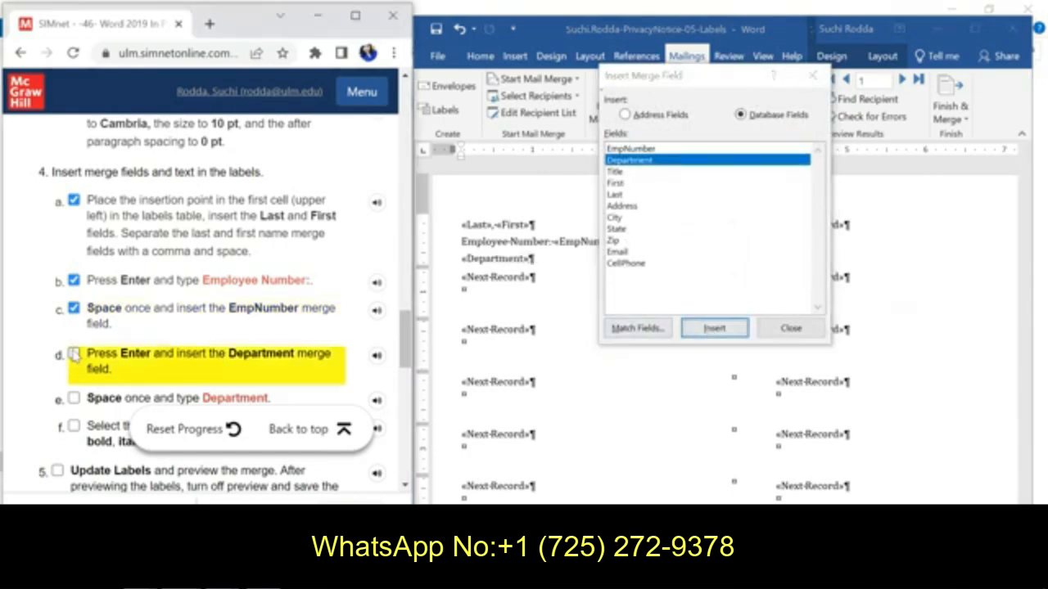
click(74, 353)
Step: Add a space and the word "Department" after the Department merge field, and check off instruction 4e
drag(404, 343, 405, 377)
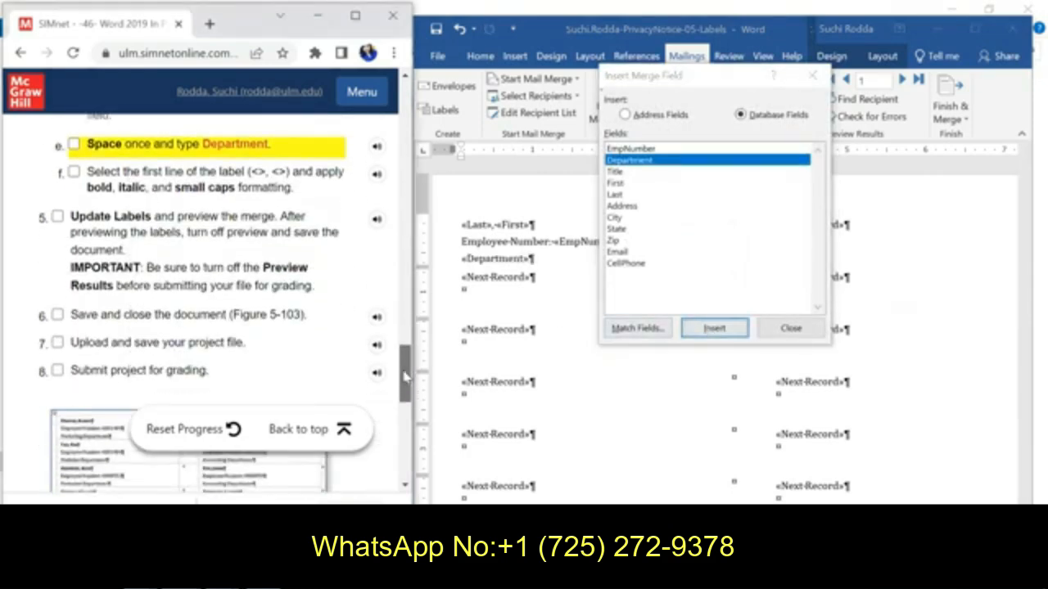
click(774, 329)
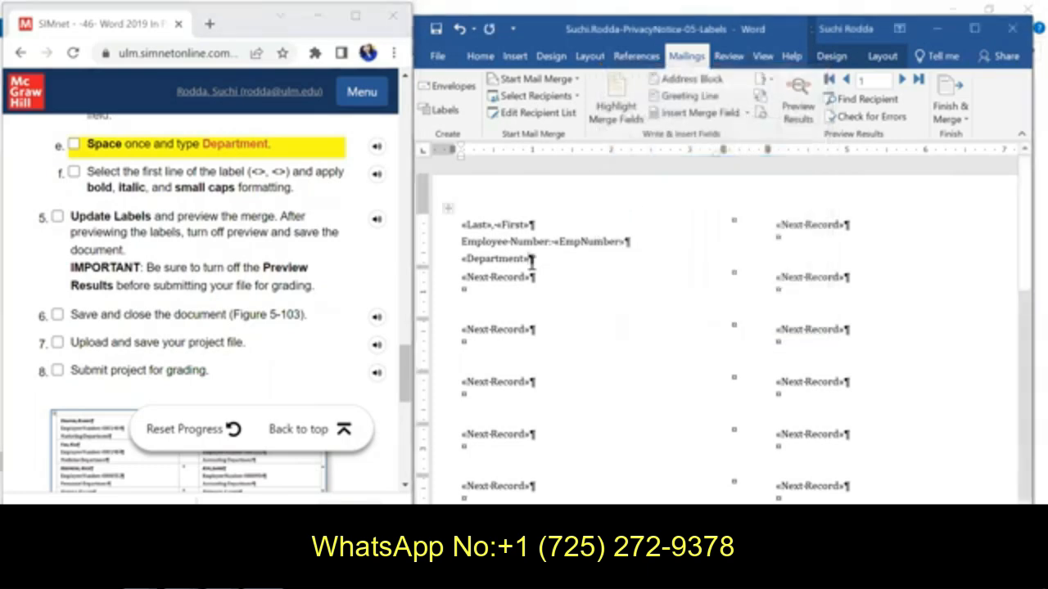
text(Department)
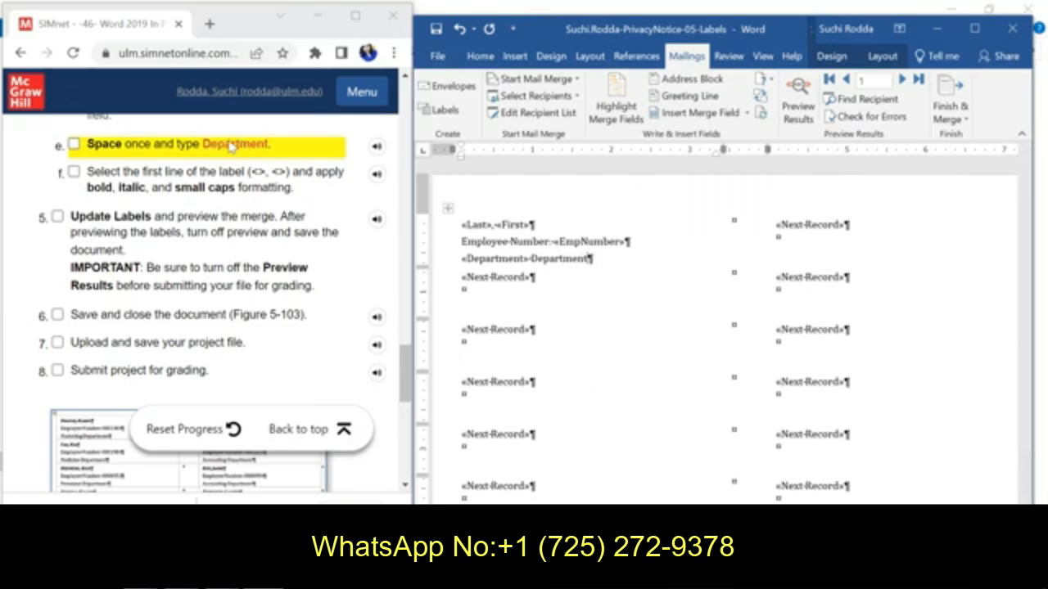
click(73, 150)
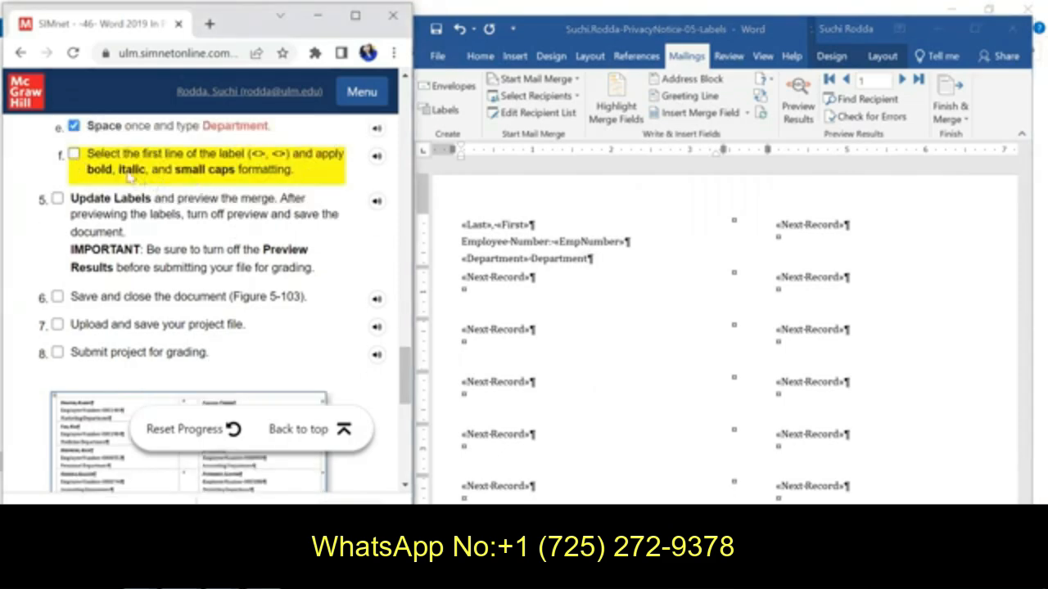
Step: Apply bold, italic and small caps formatting to the first label's line with the Last and First merge fields
click(458, 224)
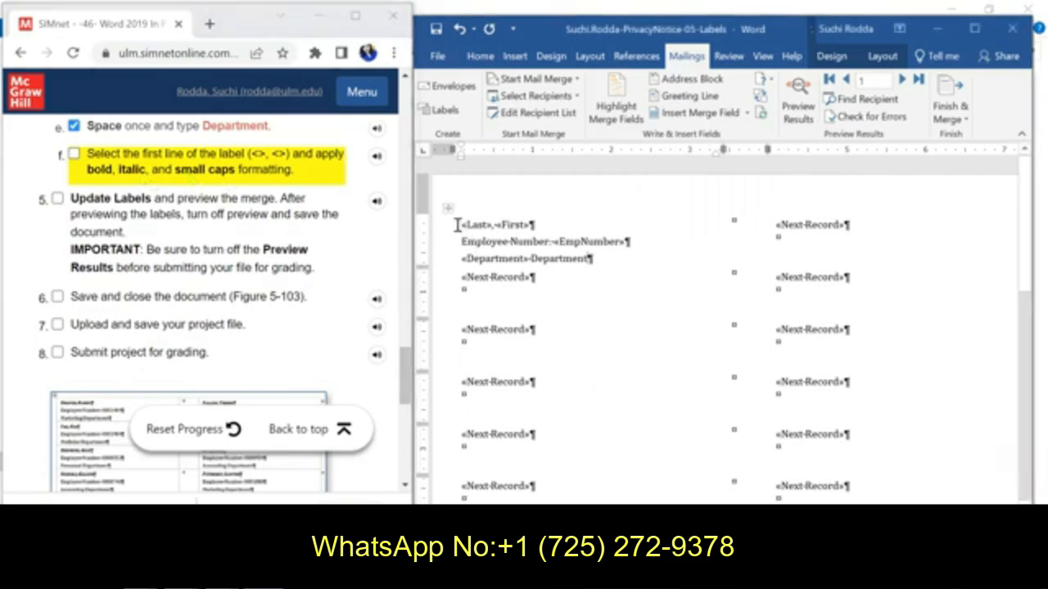
click(460, 225)
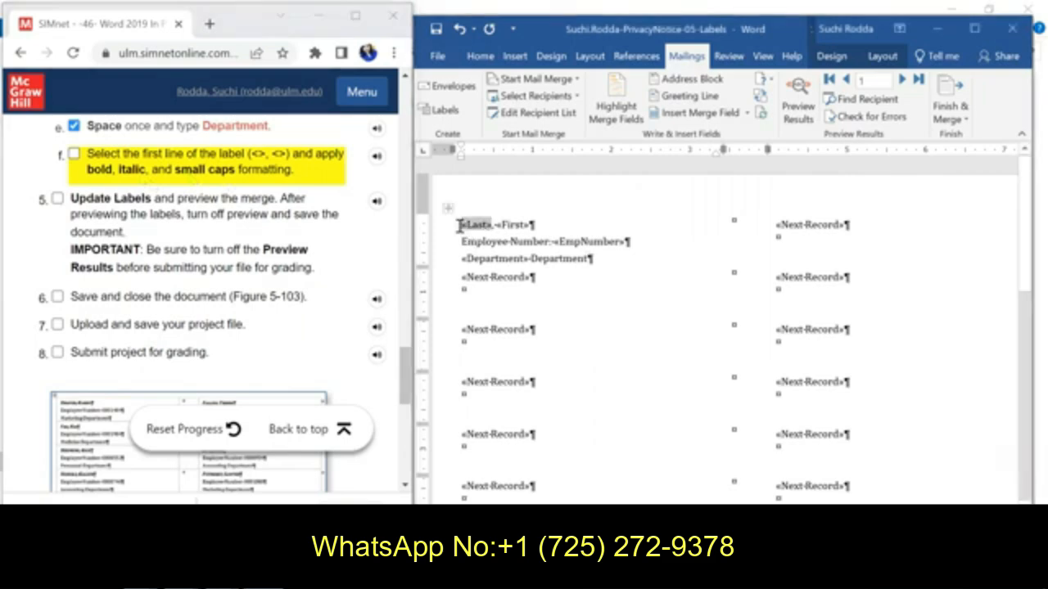
key(shift+Right)
key(shift+Right)
key(shift+Right)
key(shift+Right)
key(shift+Right)
key(shift+Right)
key(shift+Right)
key(shift+Right)
key(shift+Right)
key(shift+Right)
key(shift+Right)
key(shift+Right)
key(shift+Right)
key(shift+Right)
key(shift+Right)
key(shift+Right)
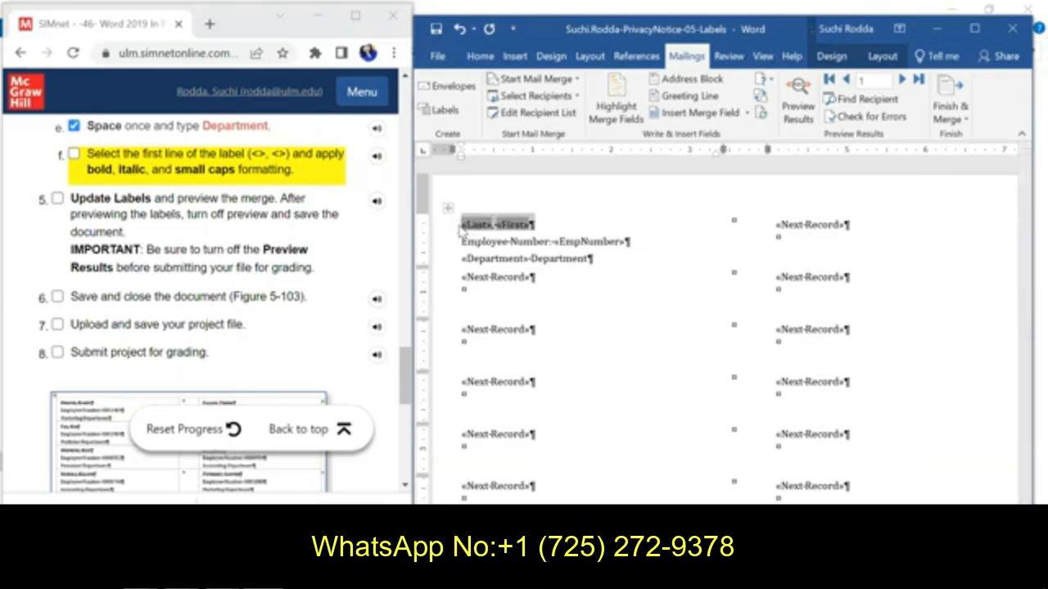
click(481, 56)
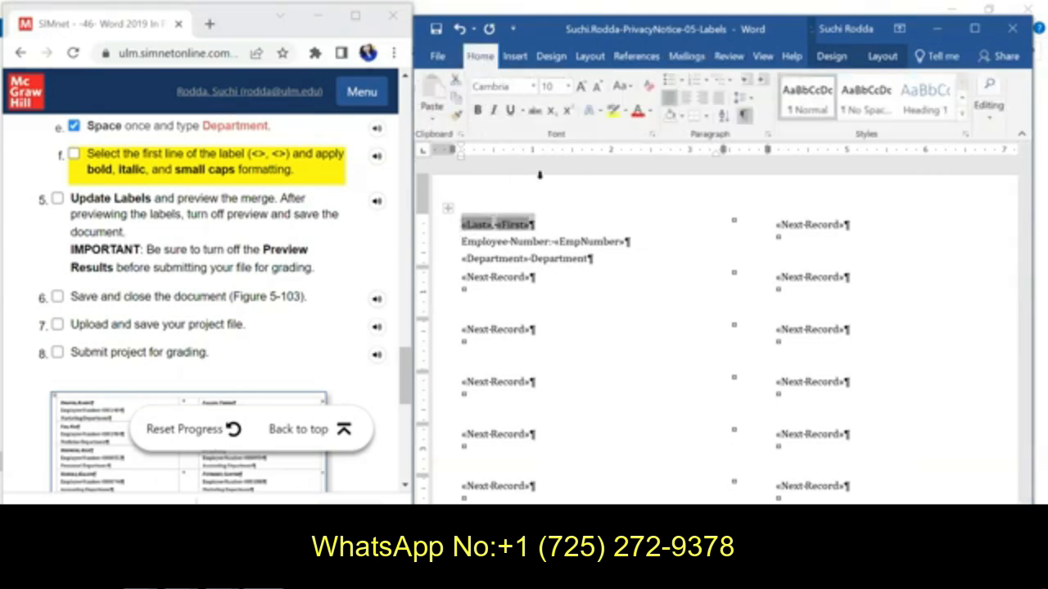
key(ctrl+b)
key(ctrl+i)
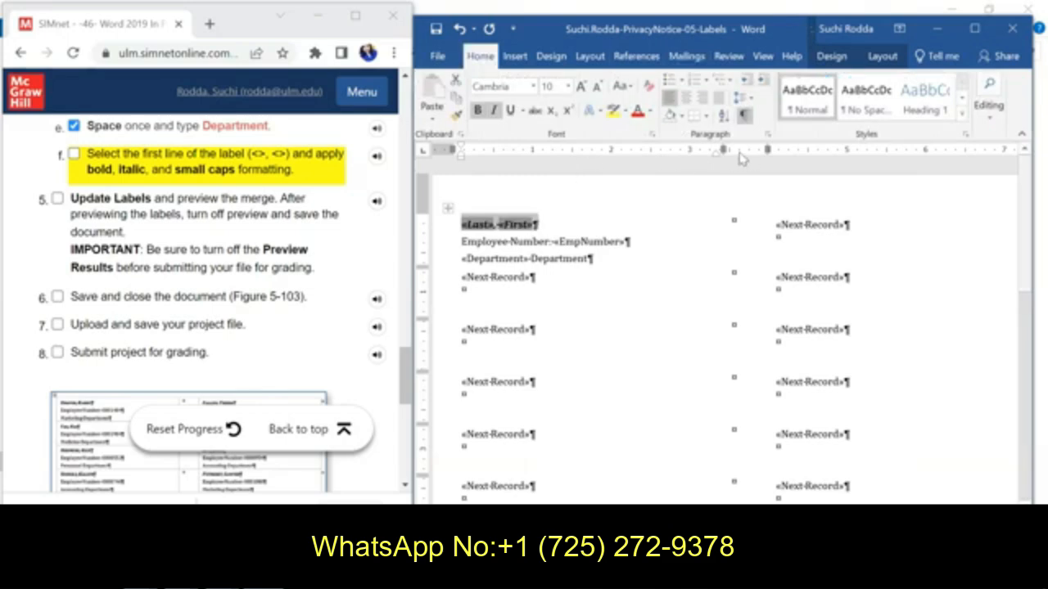
click(652, 134)
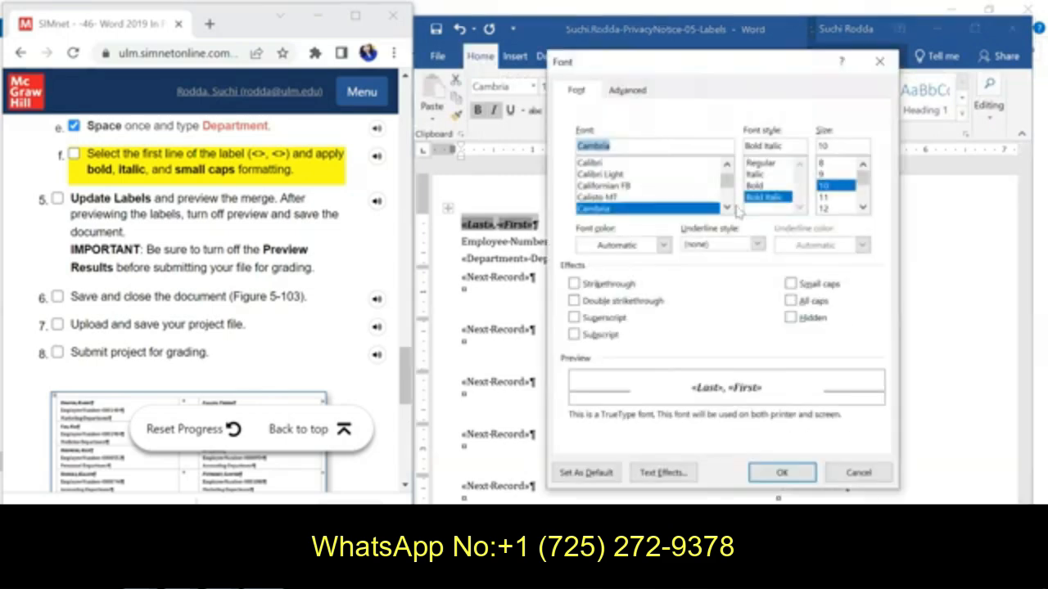
click(790, 283)
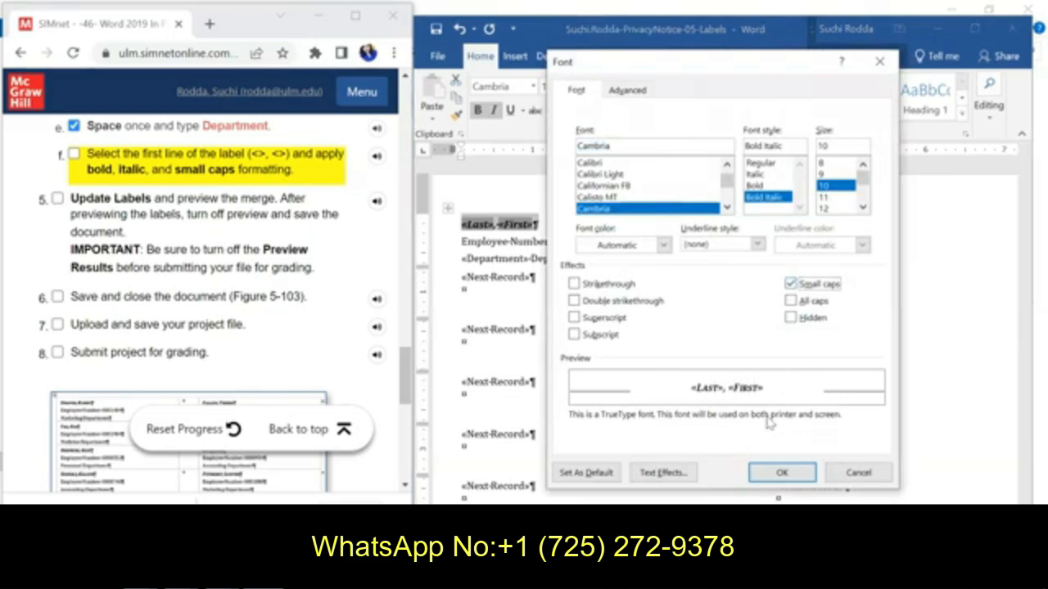
click(782, 472)
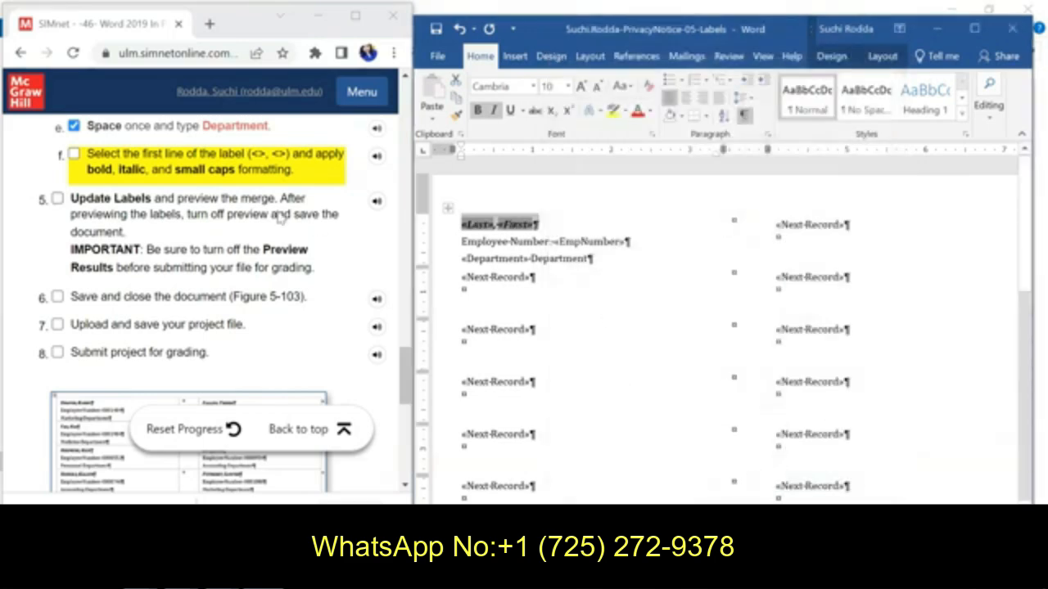
Step: Check off instruction 4f and update all labels to repeat the first label's merge fields, text and formatting
click(74, 154)
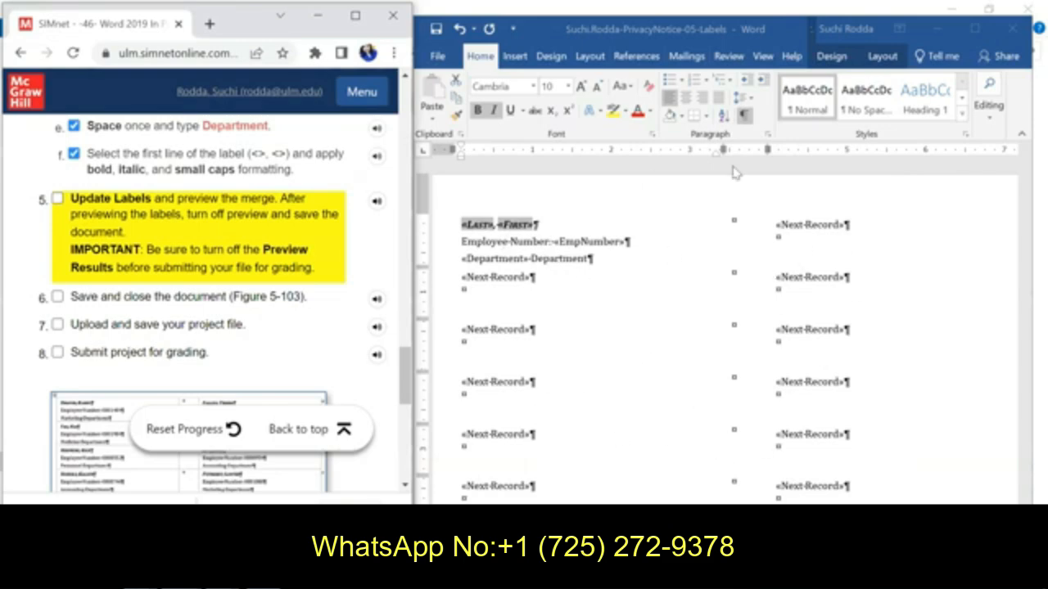
click(697, 60)
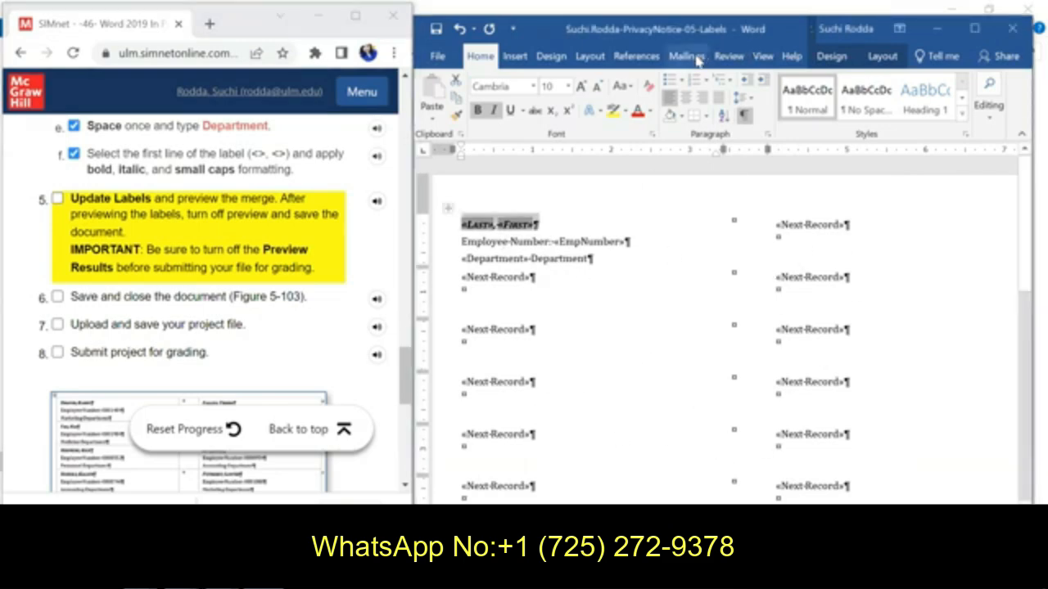
click(687, 57)
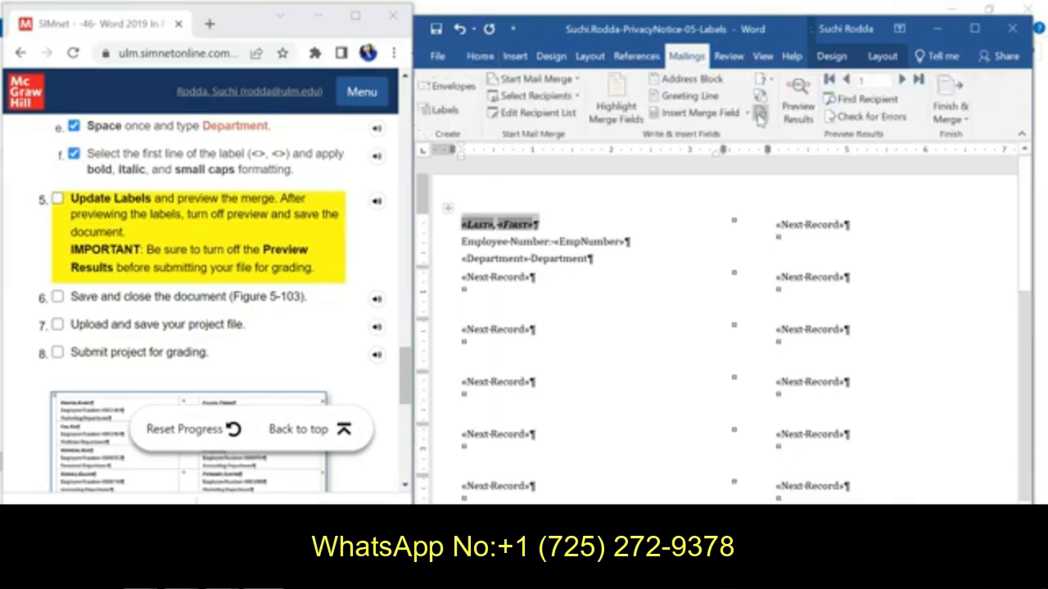
click(974, 28)
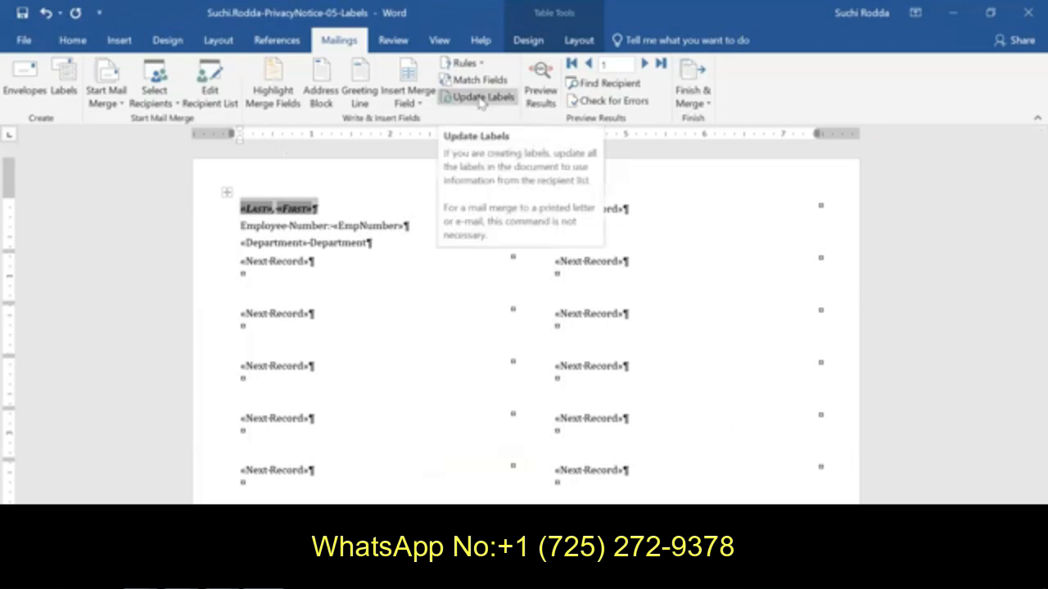
click(482, 99)
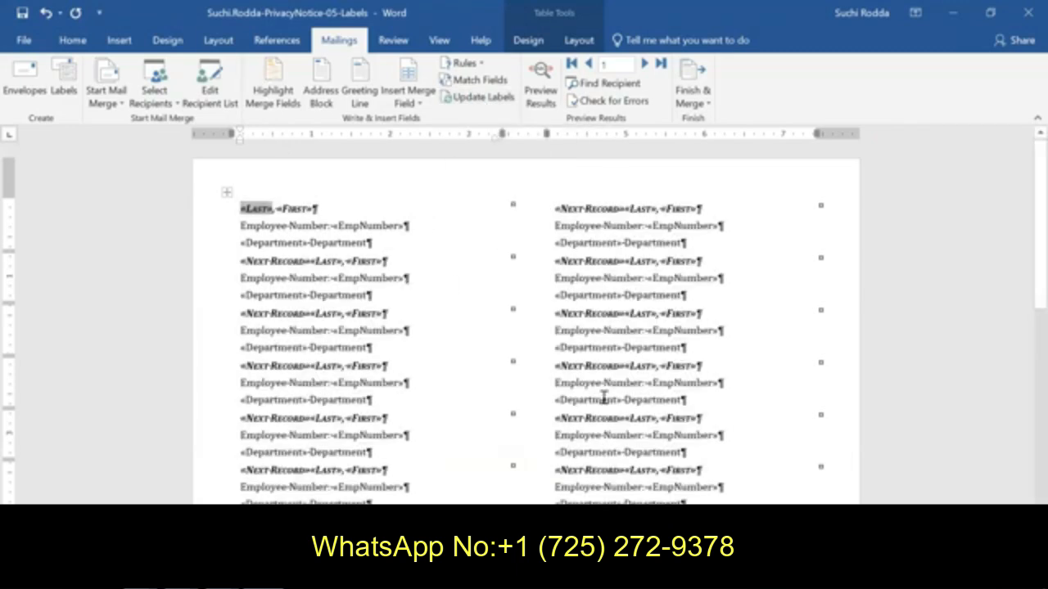
Step: Preview the merge results across the label sheet and turn the preview off again
mouse_move(1023, 241)
mouse_down()
mouse_move(1022, 446)
mouse_move(1023, 233)
mouse_up()
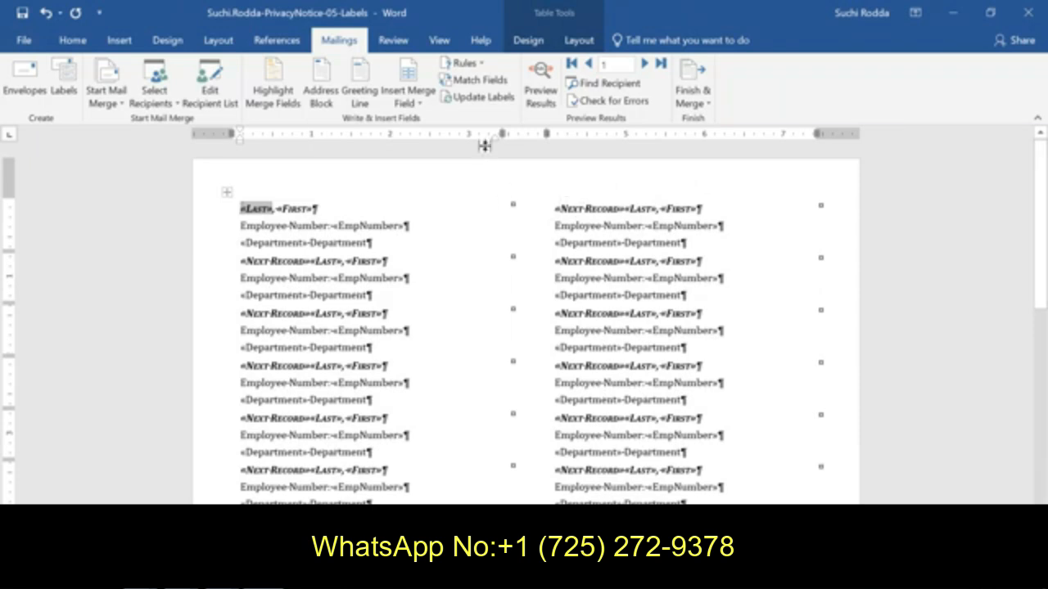
click(540, 92)
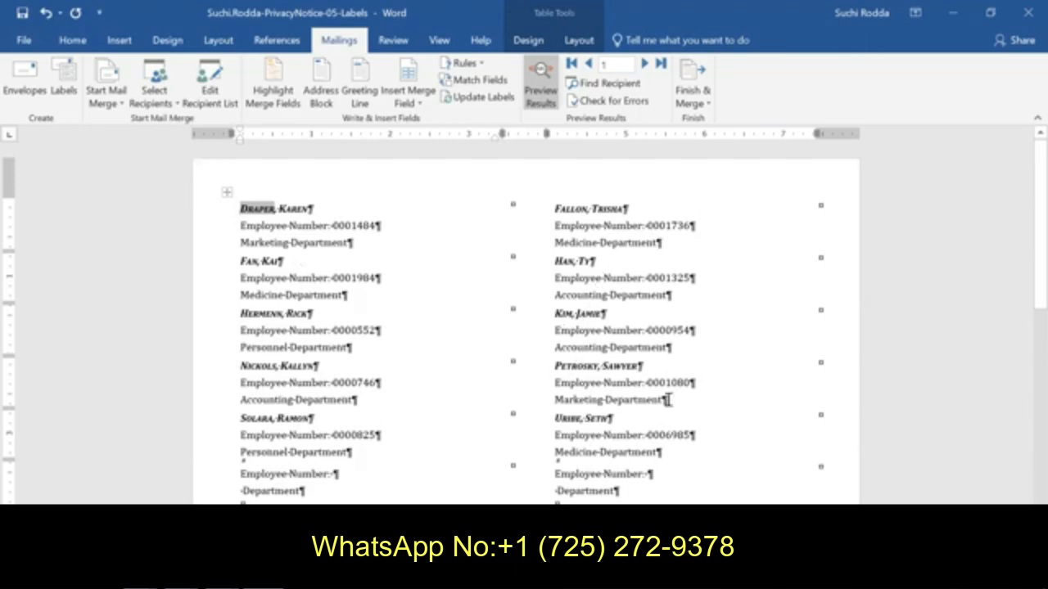
scroll(1023, 246, down, 3)
scroll(1023, 229, up, 3)
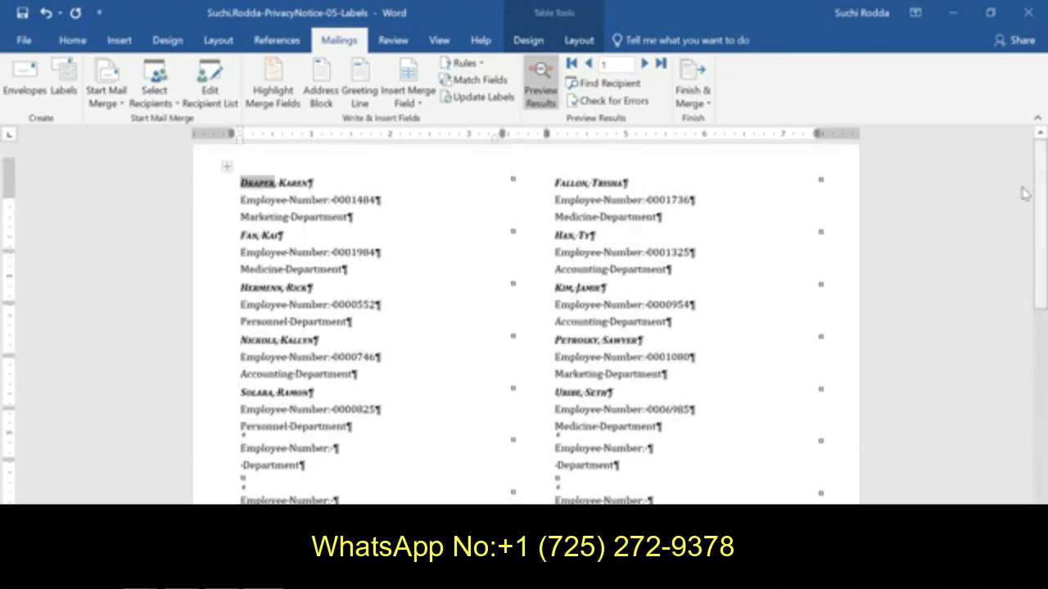
click(541, 98)
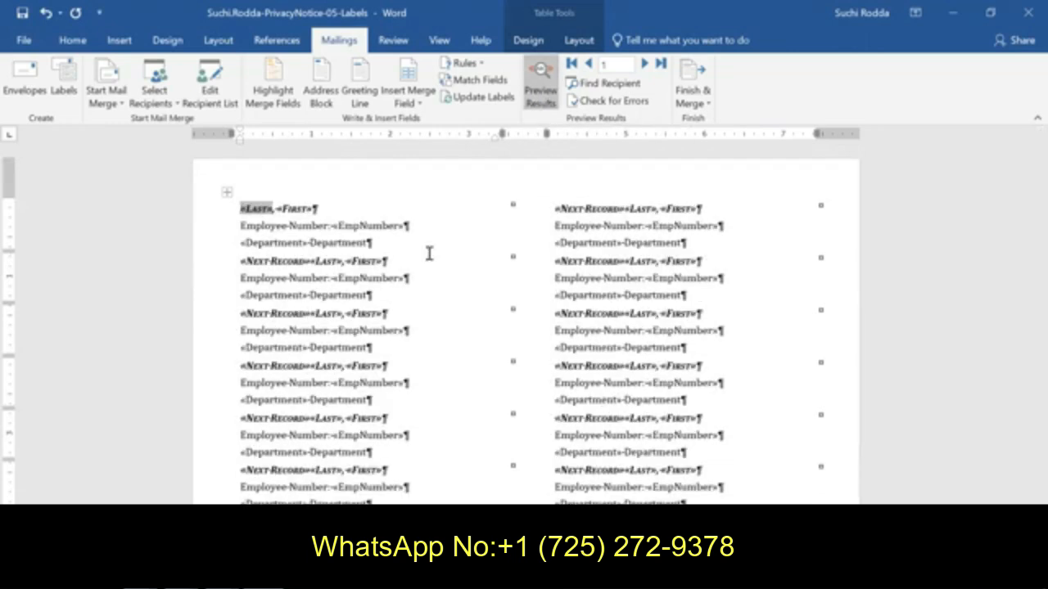
Step: Save the labels document as a Word document in the CSCI 1070 folder, adding "(1)" to the end of its file name
click(23, 15)
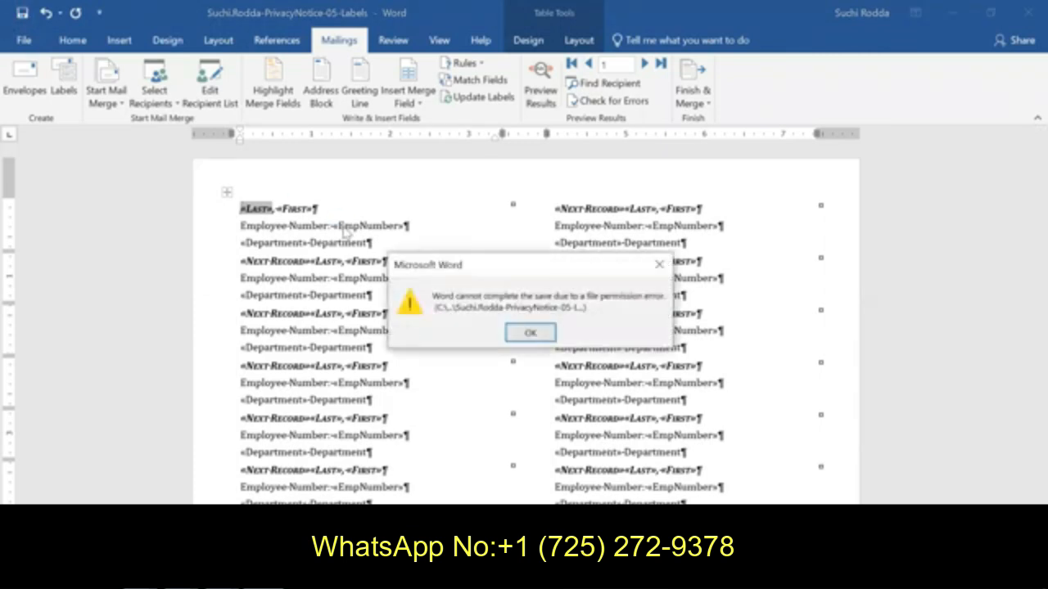
click(533, 334)
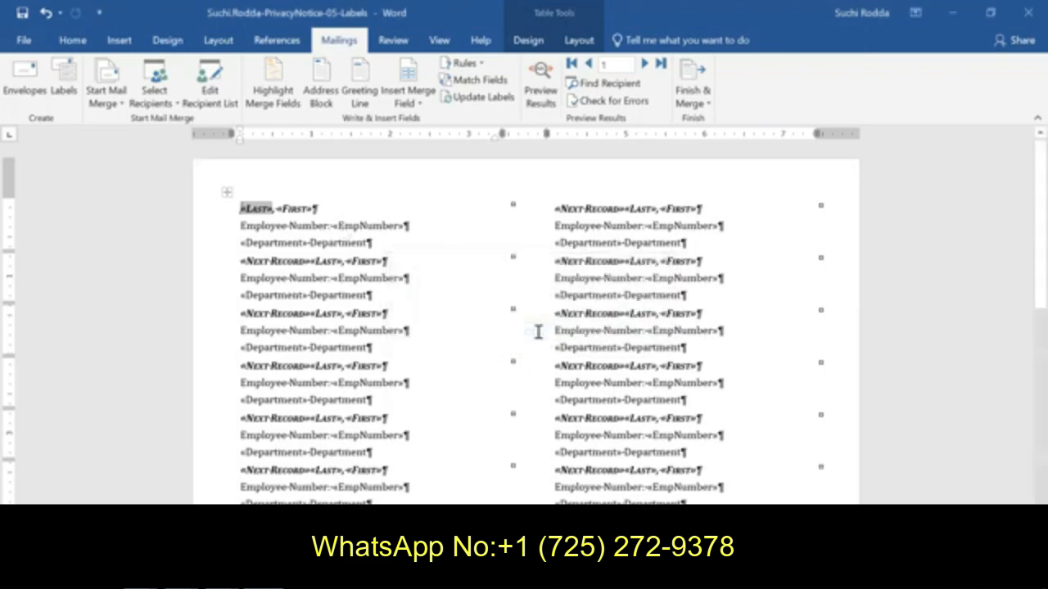
click(27, 41)
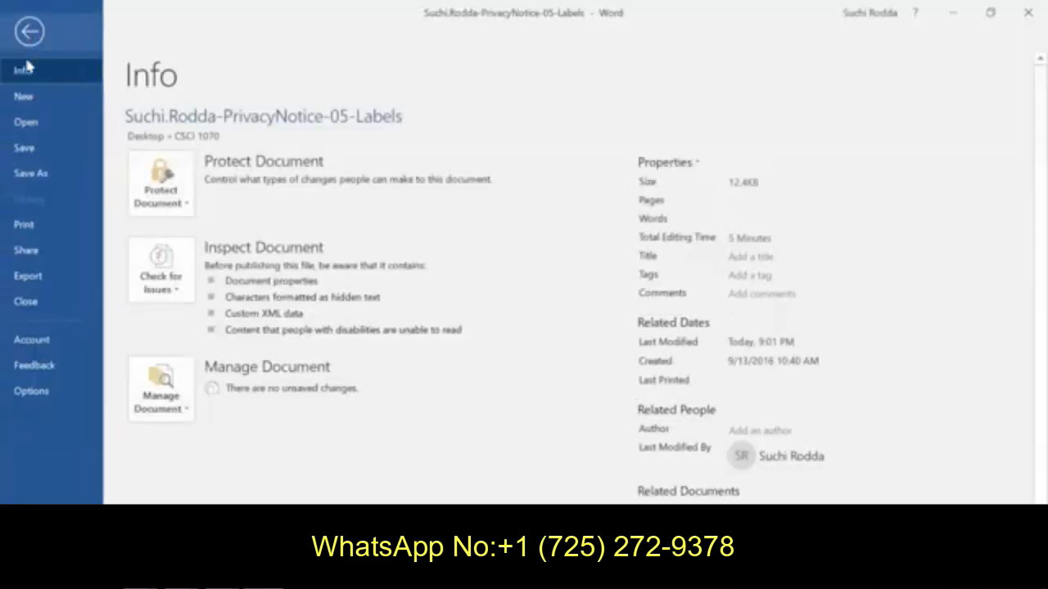
click(40, 173)
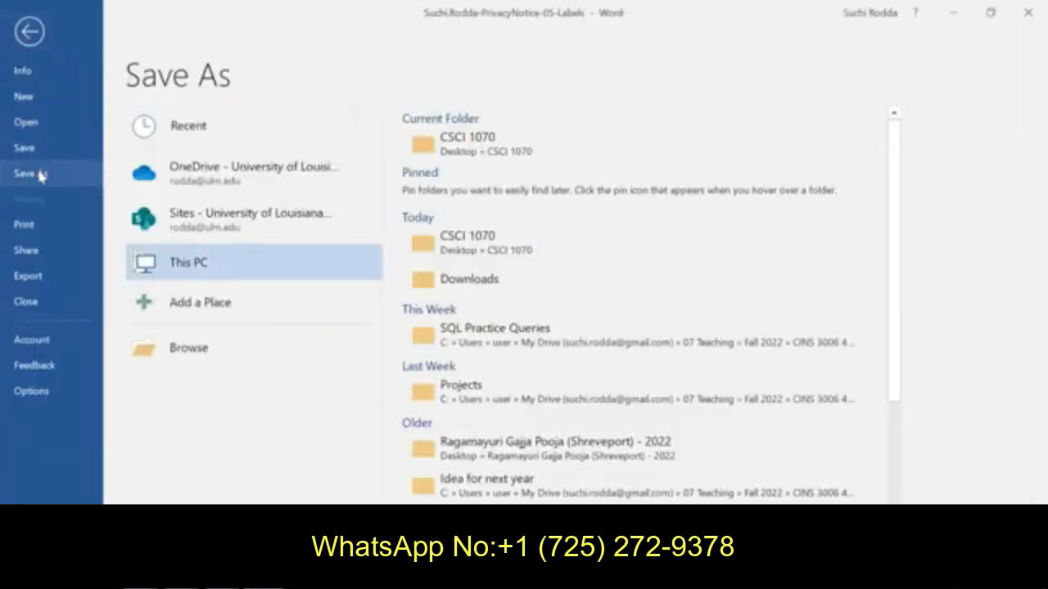
click(413, 160)
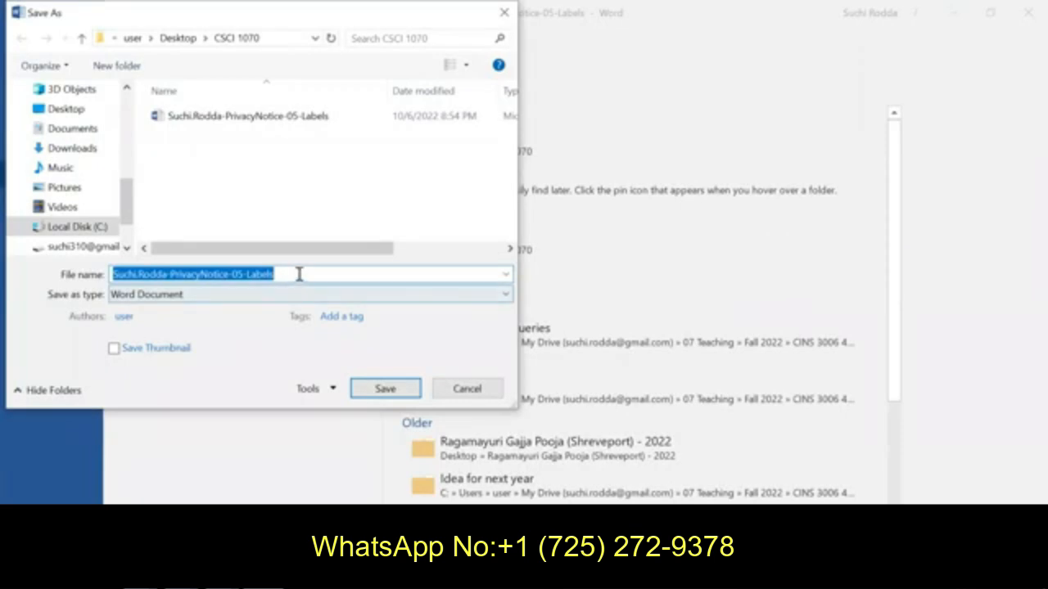
click(298, 275)
text((1)
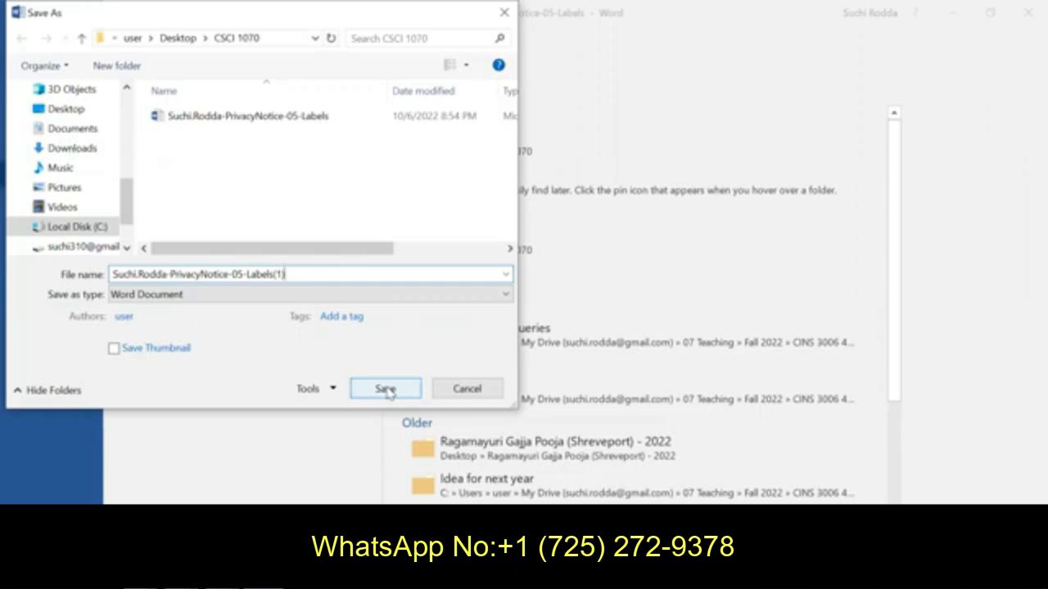
click(386, 391)
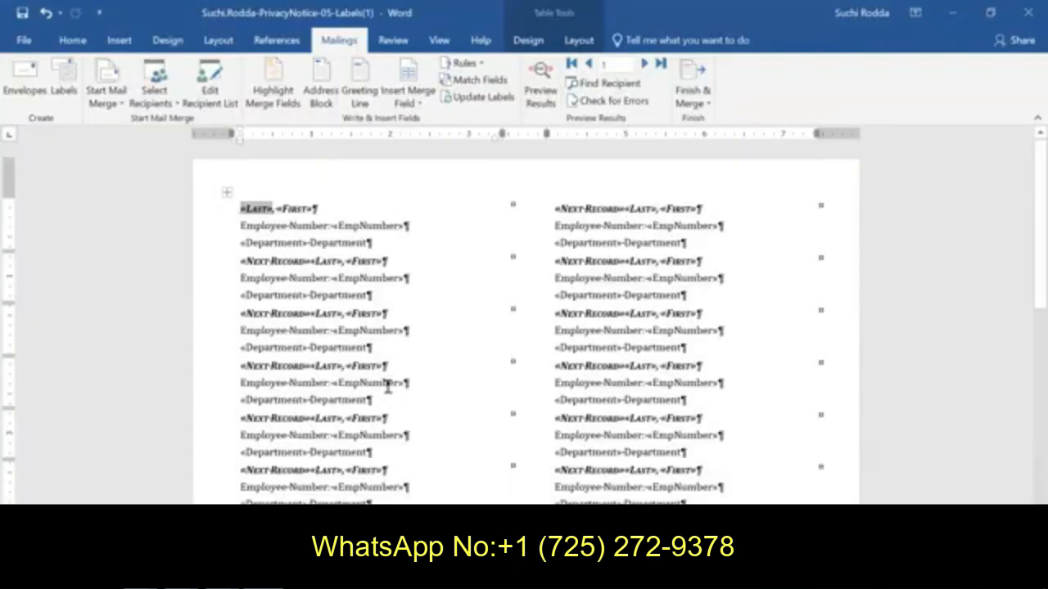
Step: Switch to SIMnet in Chrome and upload the PrivacyNotice-05-Labels(1) document from the desktop's CSCI 1070 folder
click(181, 575)
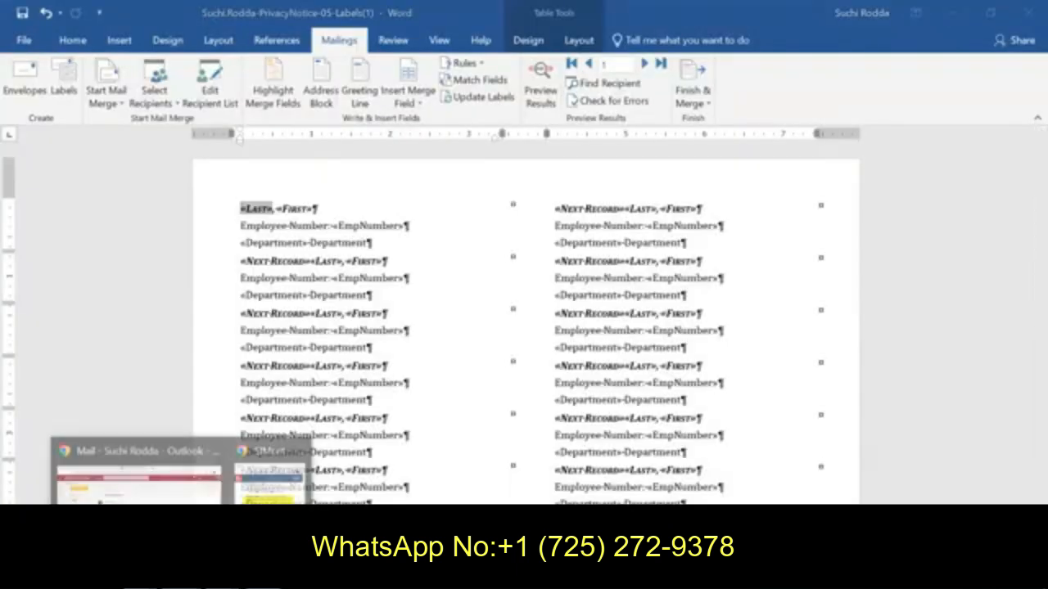
click(260, 455)
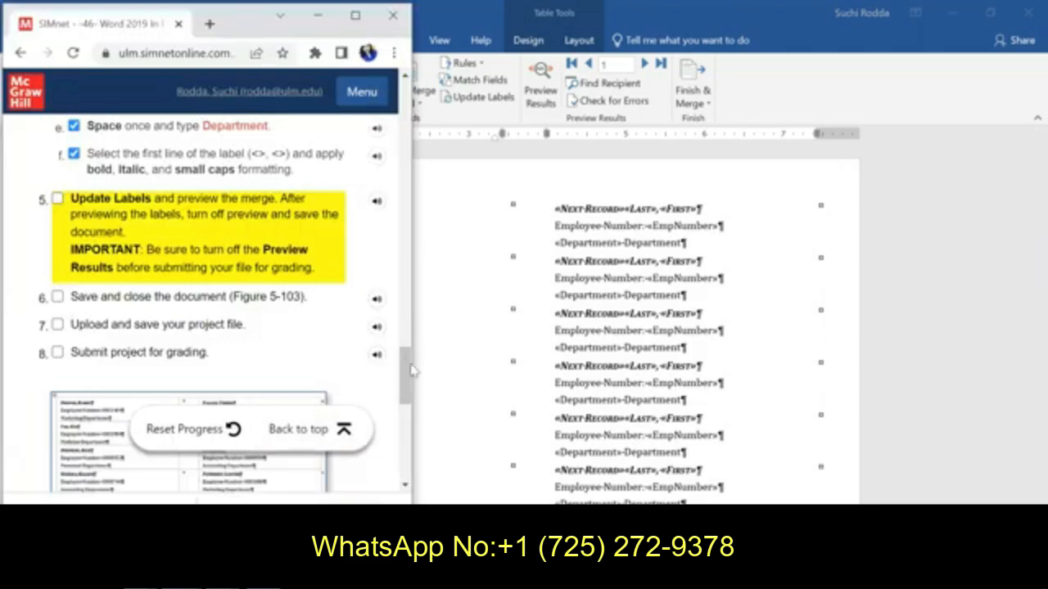
drag(404, 317, 406, 171)
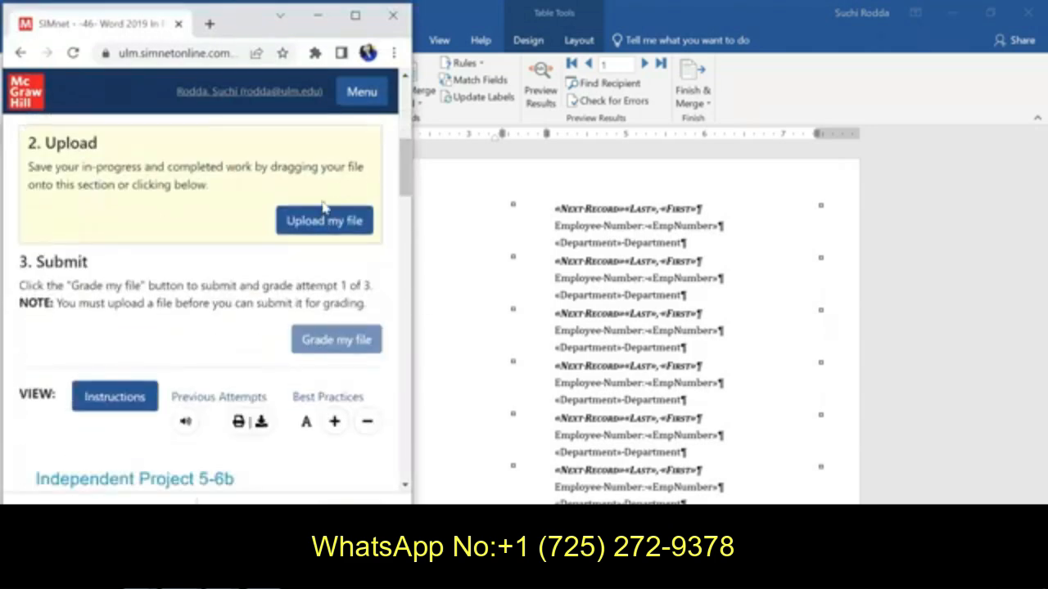
click(318, 225)
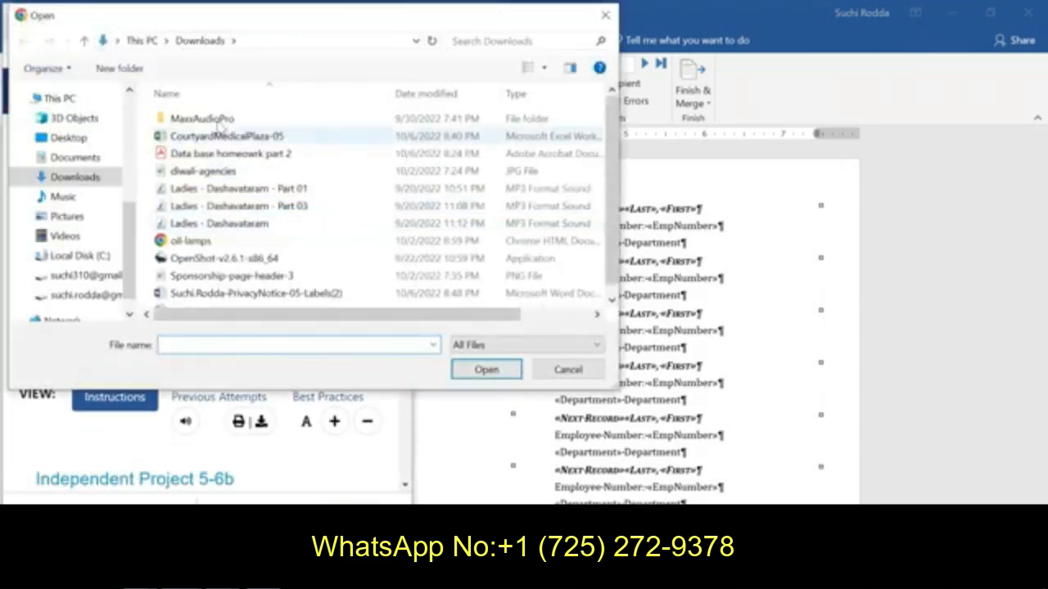
click(69, 138)
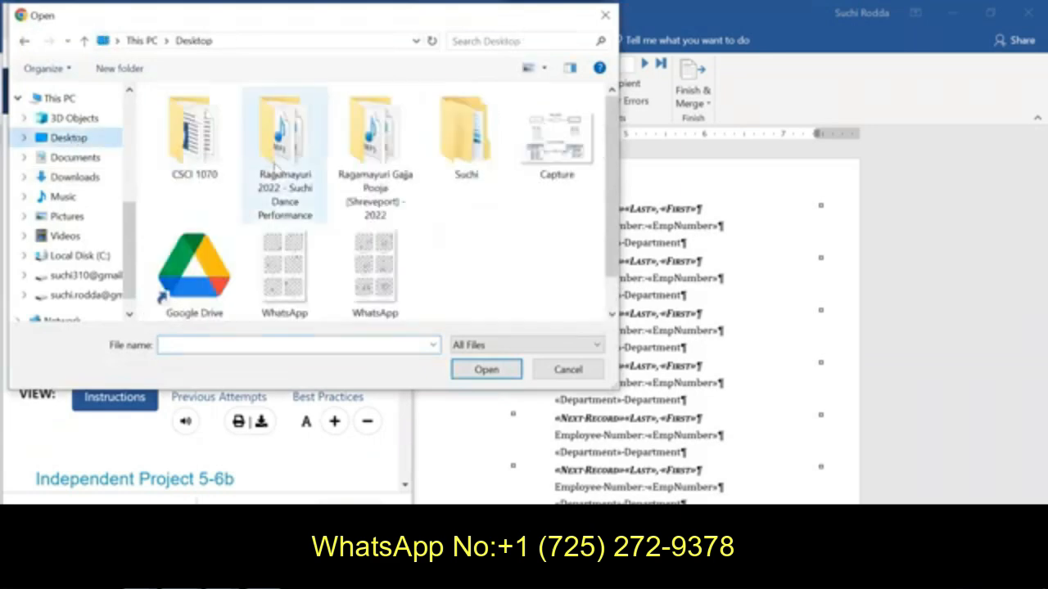
double_click(225, 154)
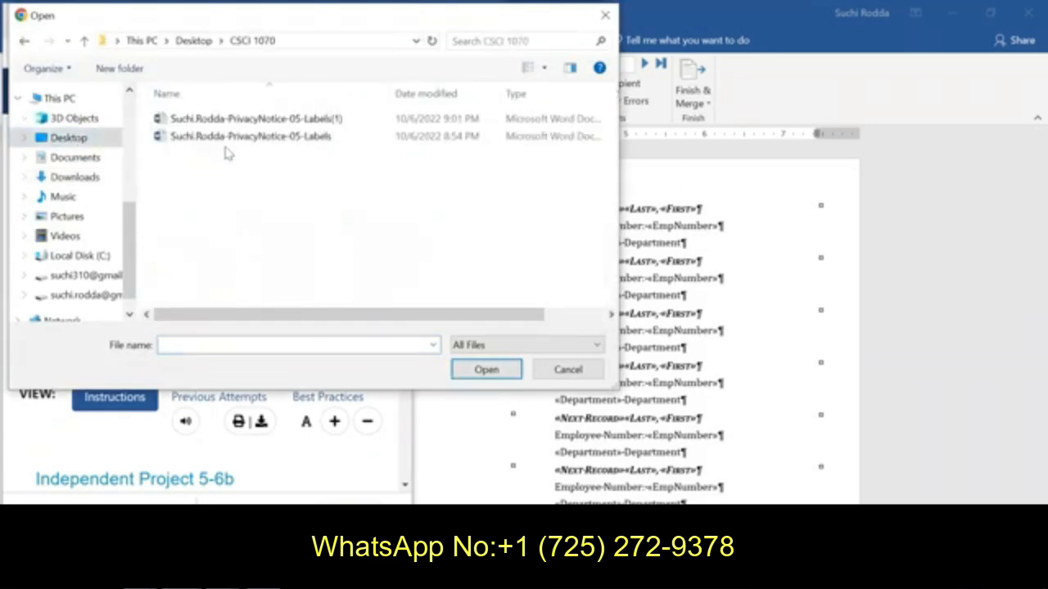
click(318, 122)
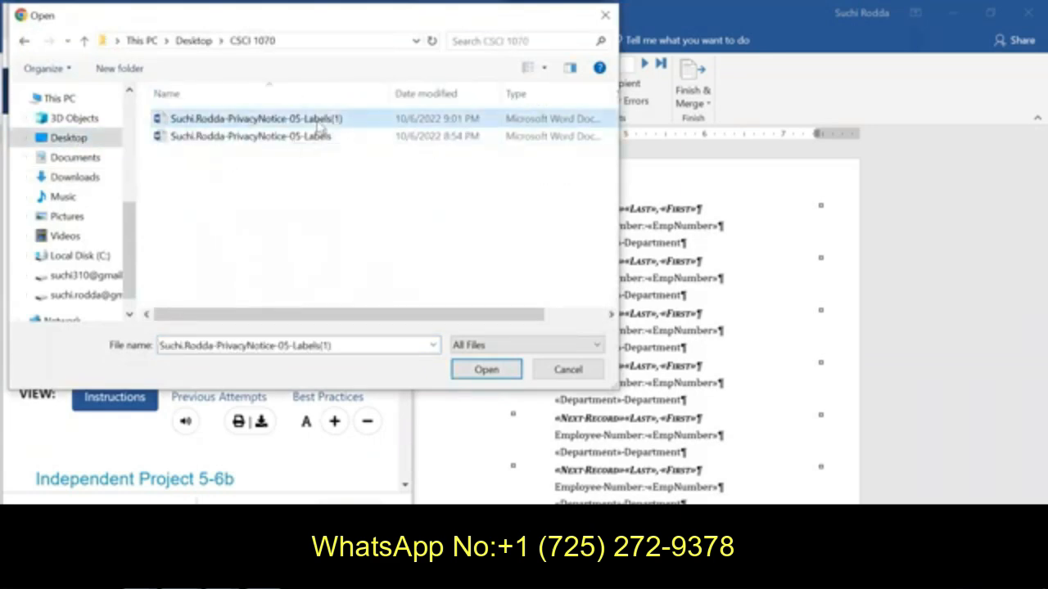
click(312, 141)
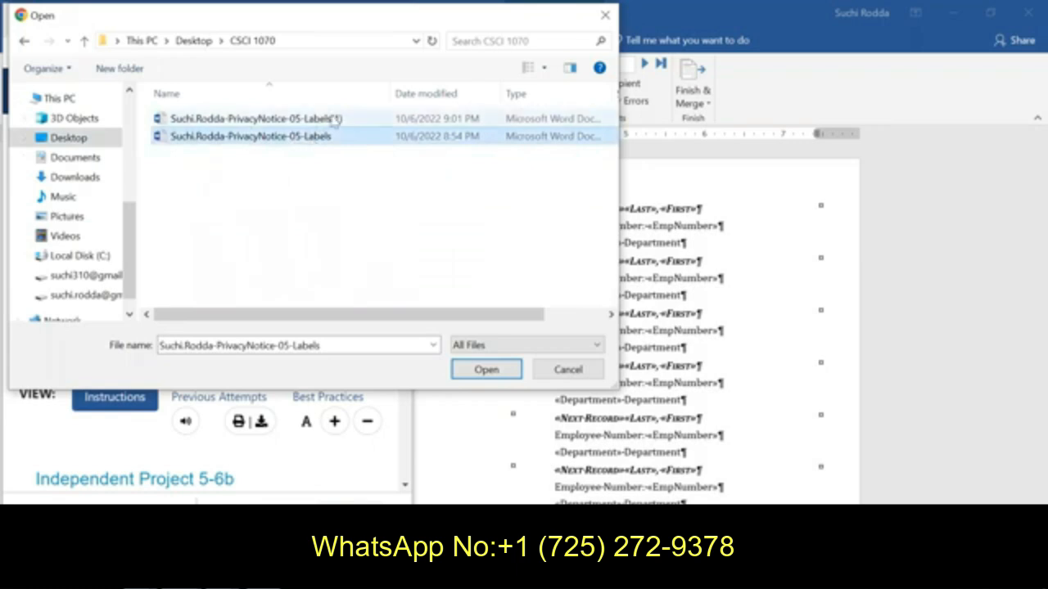
click(335, 119)
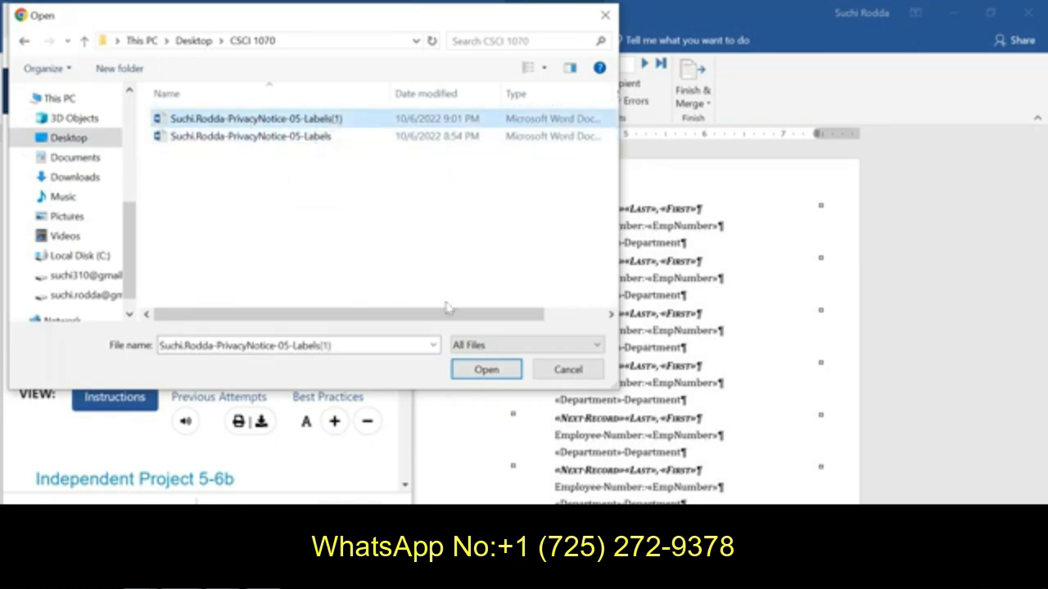
click(483, 370)
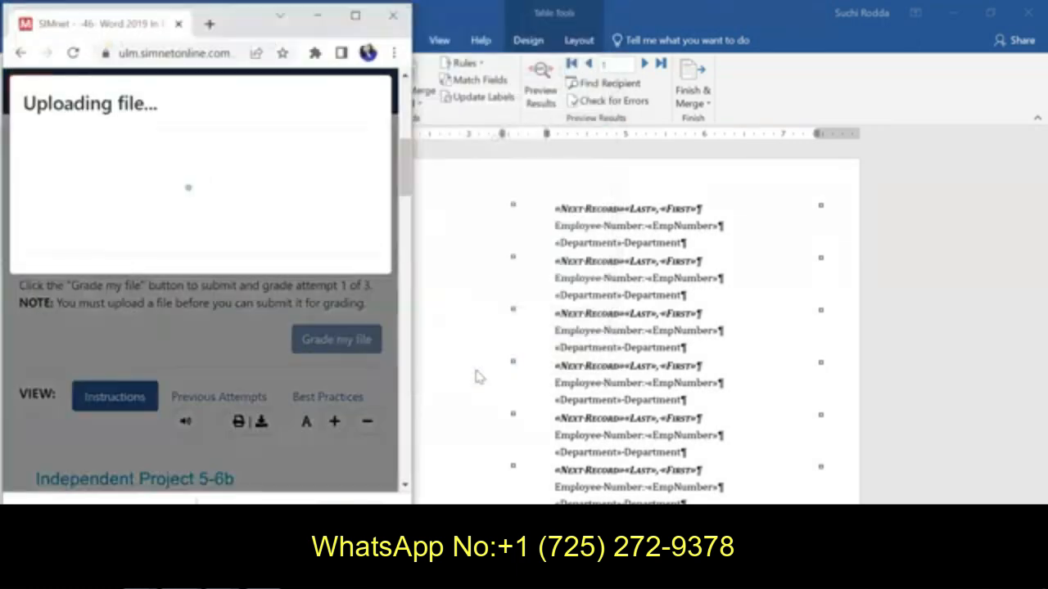
Step: Submit the uploaded project file for grading and review the graded attempt's score summary
click(250, 260)
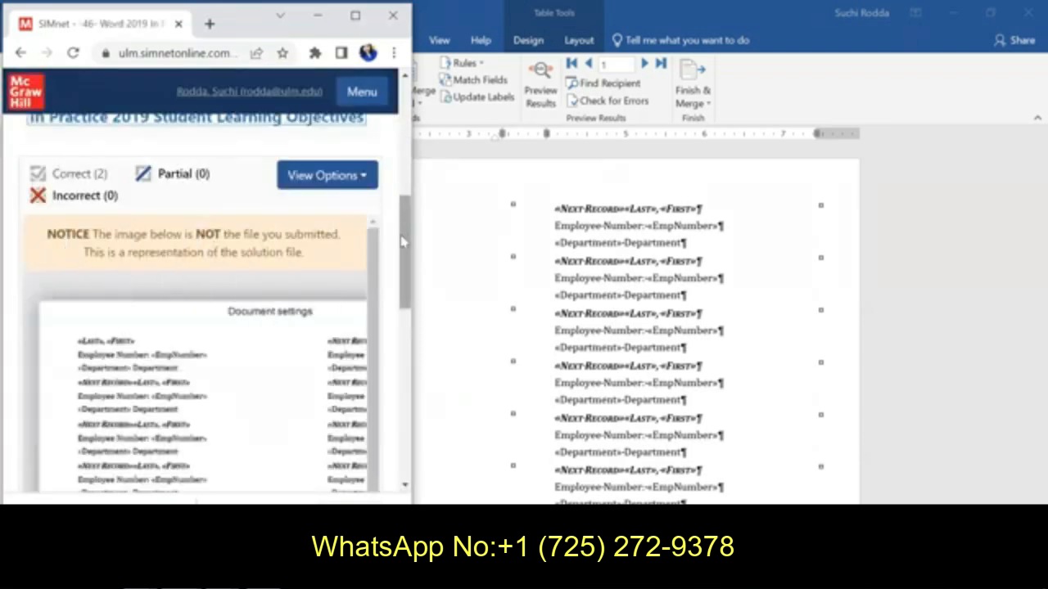
scroll(404, 238, up, 4)
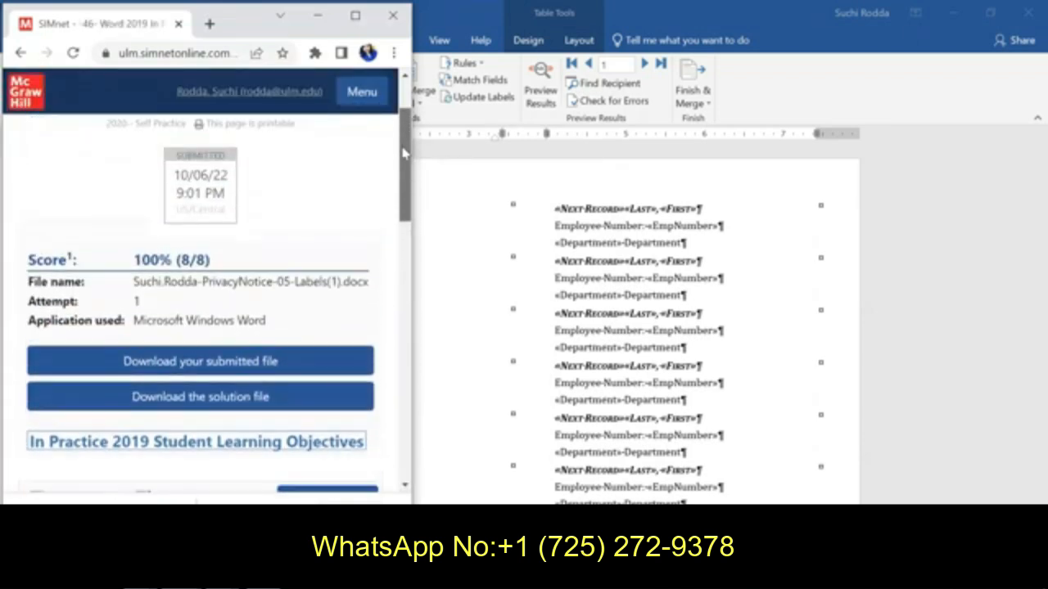